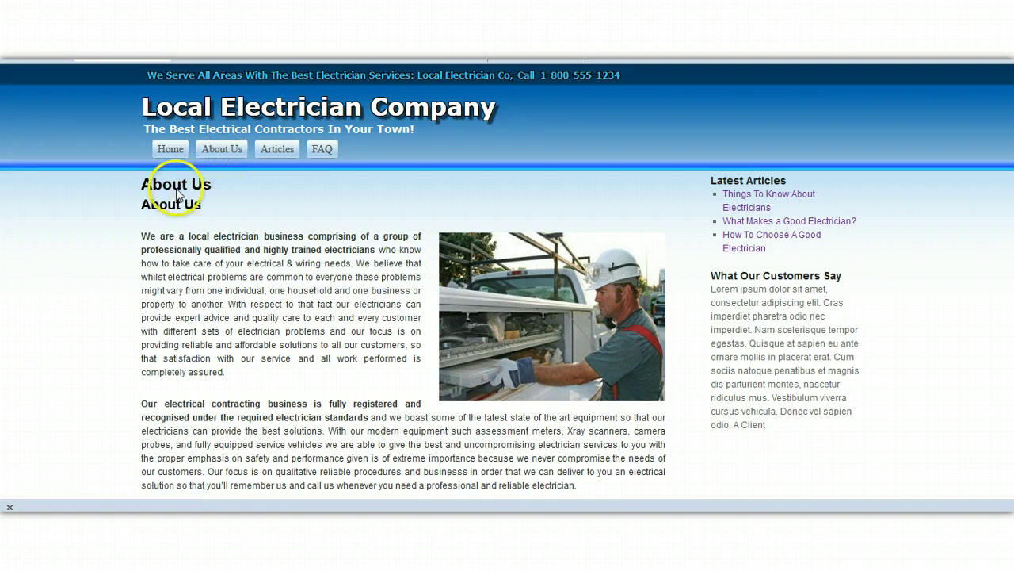
# Open the About Us page's Edit Page screen from the live site
pyautogui.click(225, 151)
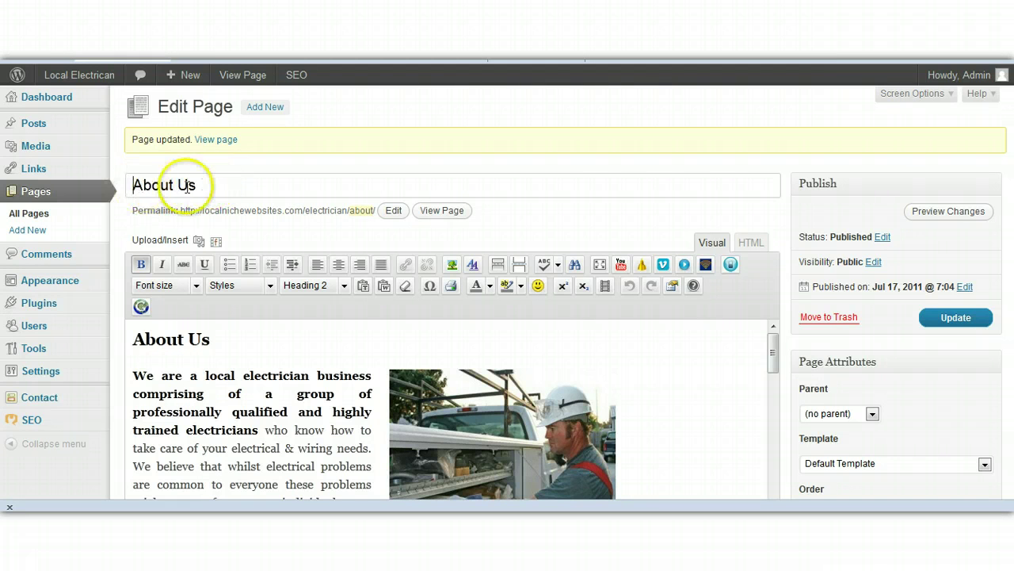
# Cut the About Us title and paste it back, leaving it unchanged
pyautogui.moveTo(210, 187); pyautogui.dragTo(118, 186)
pyautogui.rightClick(142, 187)
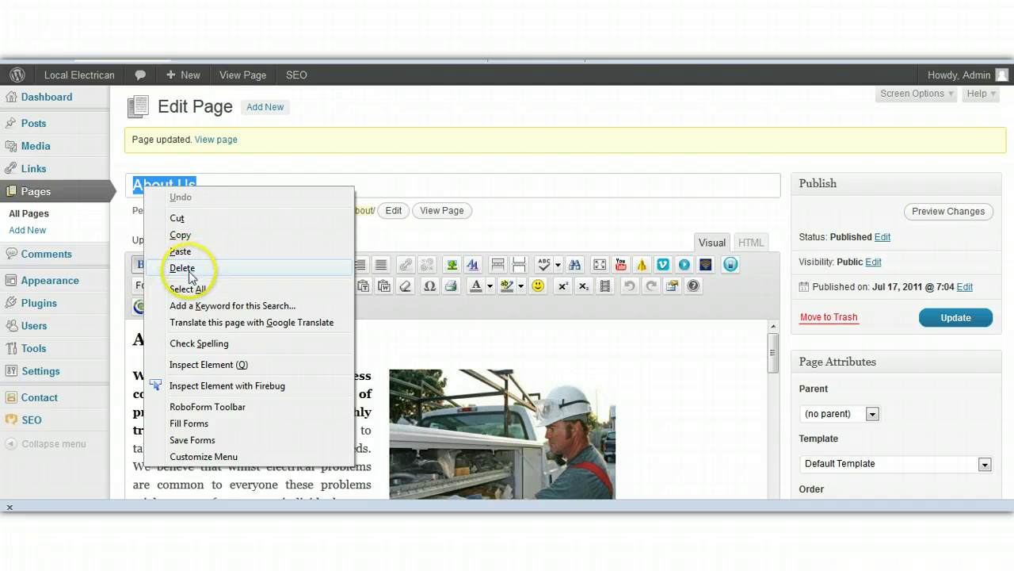
pyautogui.click(196, 221)
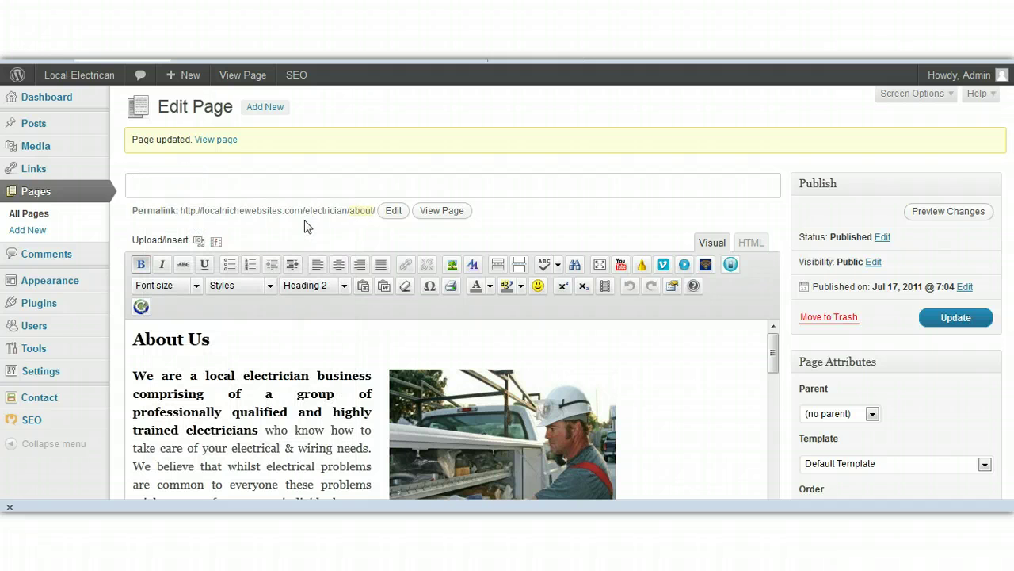
pyautogui.rightClick(256, 181)
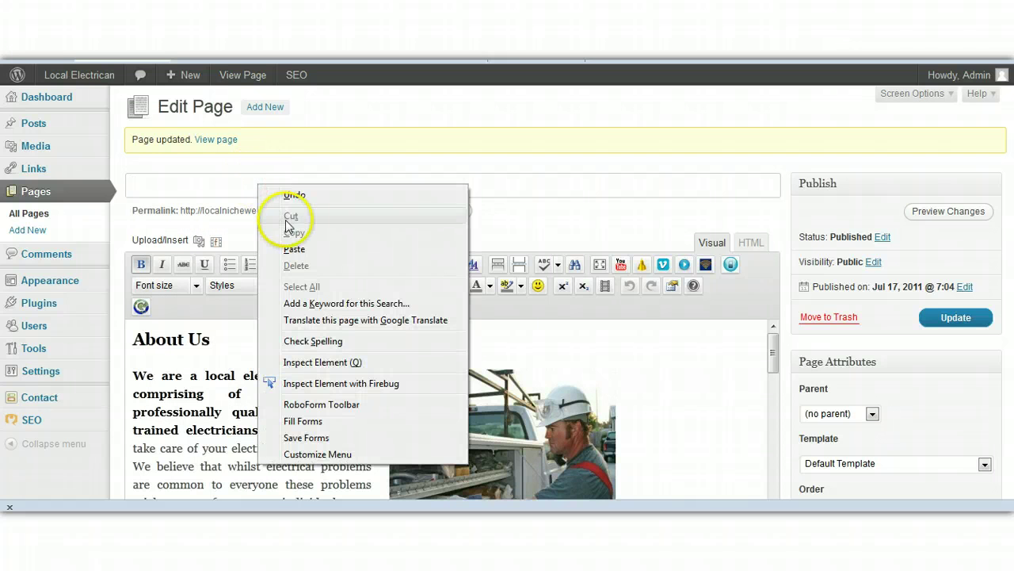
pyautogui.click(306, 250)
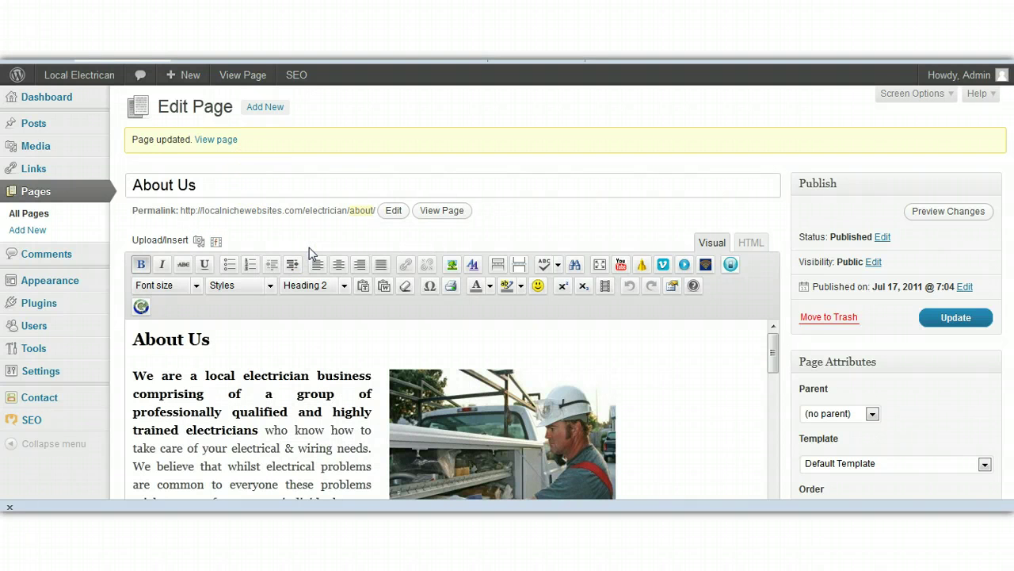
pyautogui.click(305, 249)
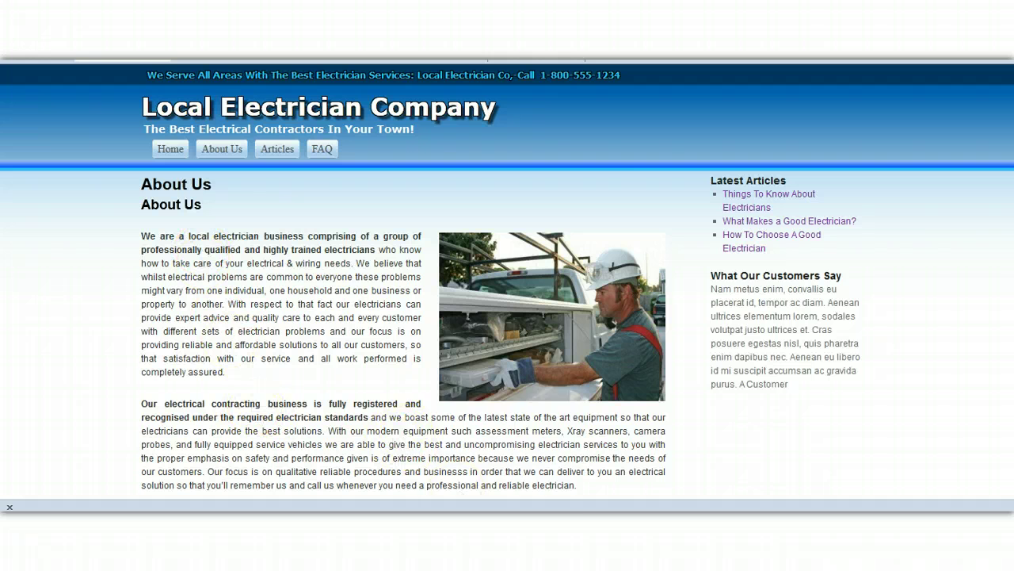
# Switch back to the About Us Edit Page tab with Ctrl+Tab
pyautogui.moveTo(488, 511)
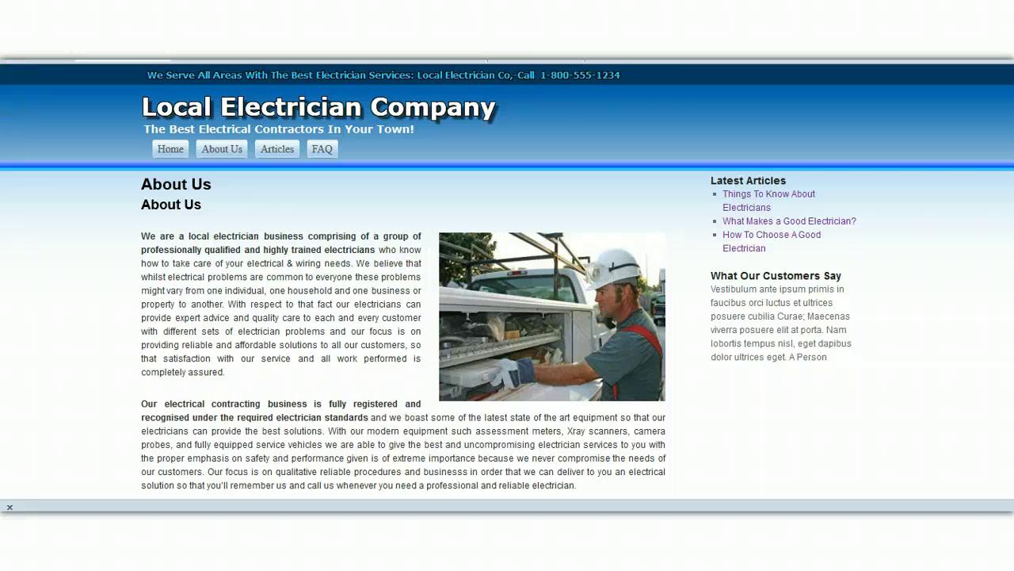
pyautogui.hotkey('ctrl', 'Tab')
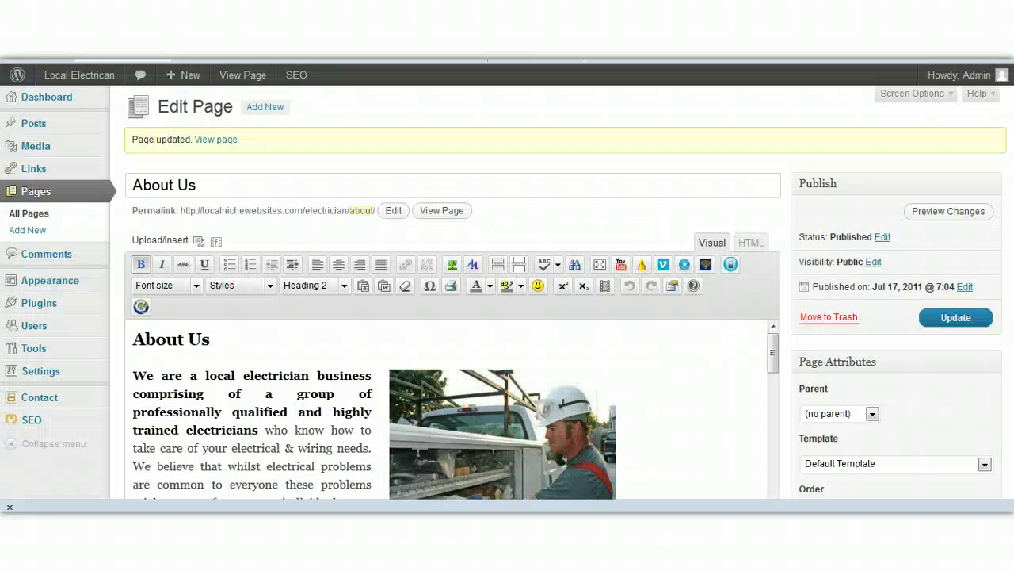
# Prefix the heading to read 'Interesting Information About Us' and update the page
pyautogui.click(135, 339)
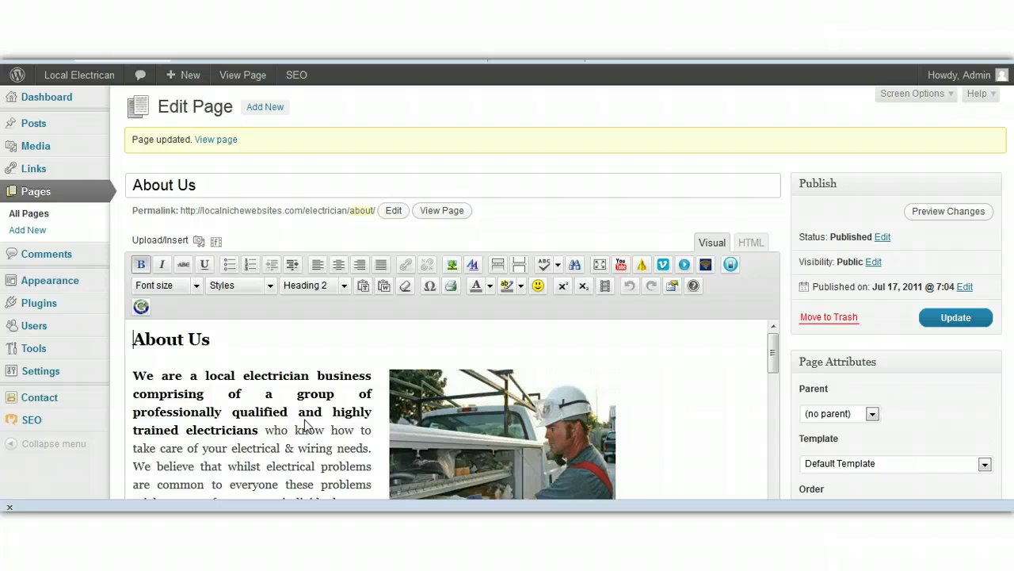
pyautogui.write('Infor')
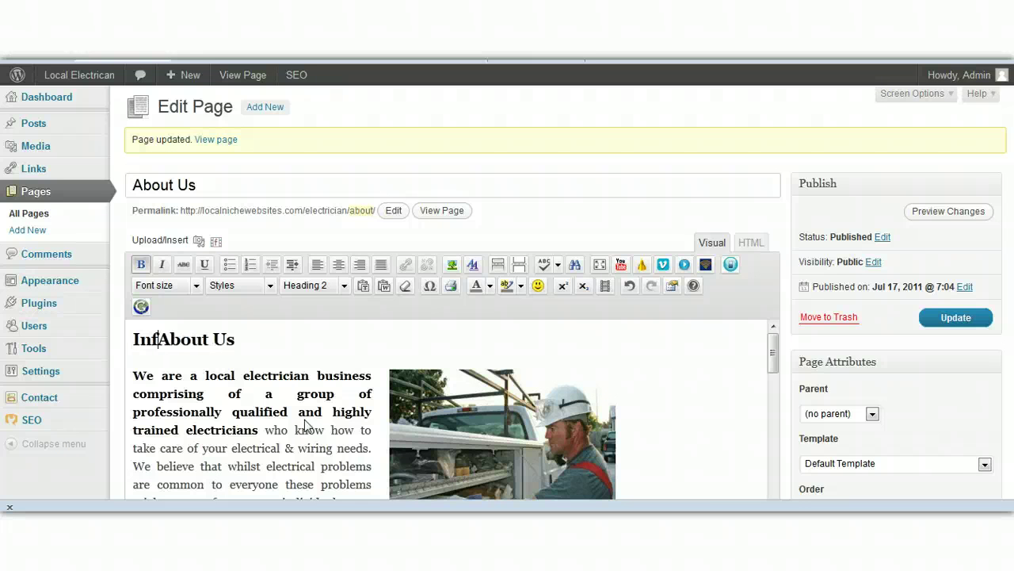
pyautogui.write('matio')
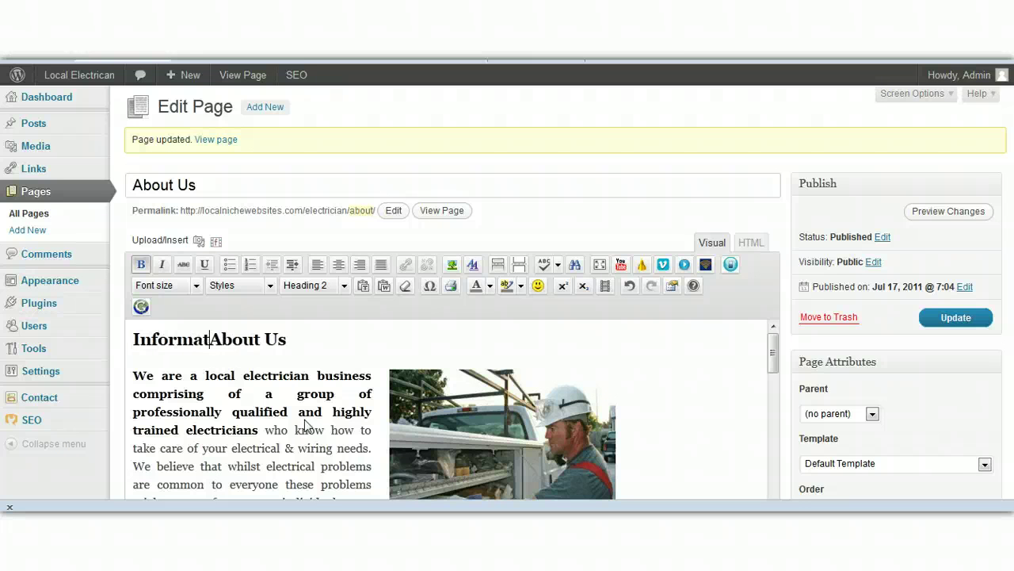
pyautogui.write('n')
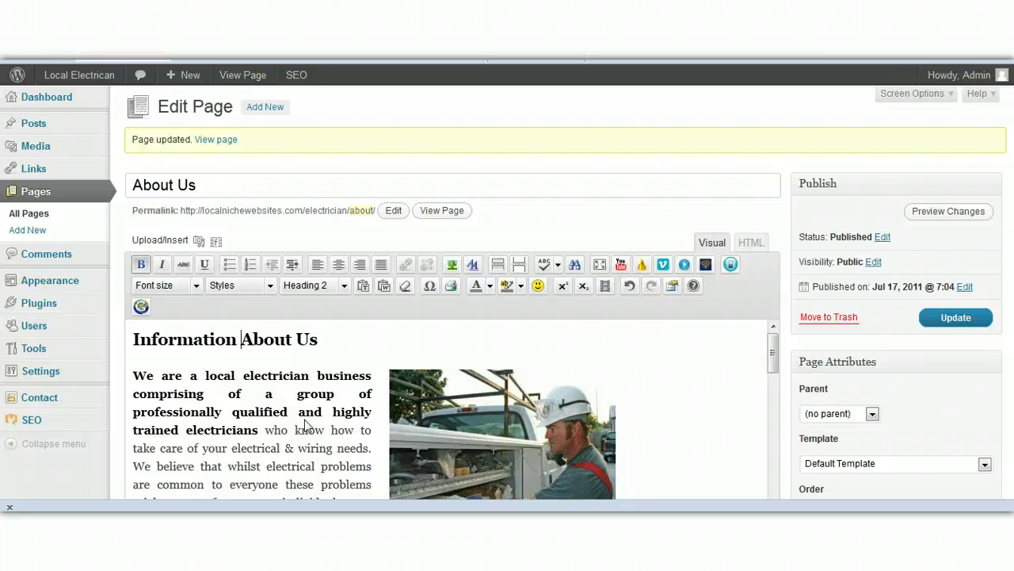
pyautogui.click(136, 339)
pyautogui.write('Intere')
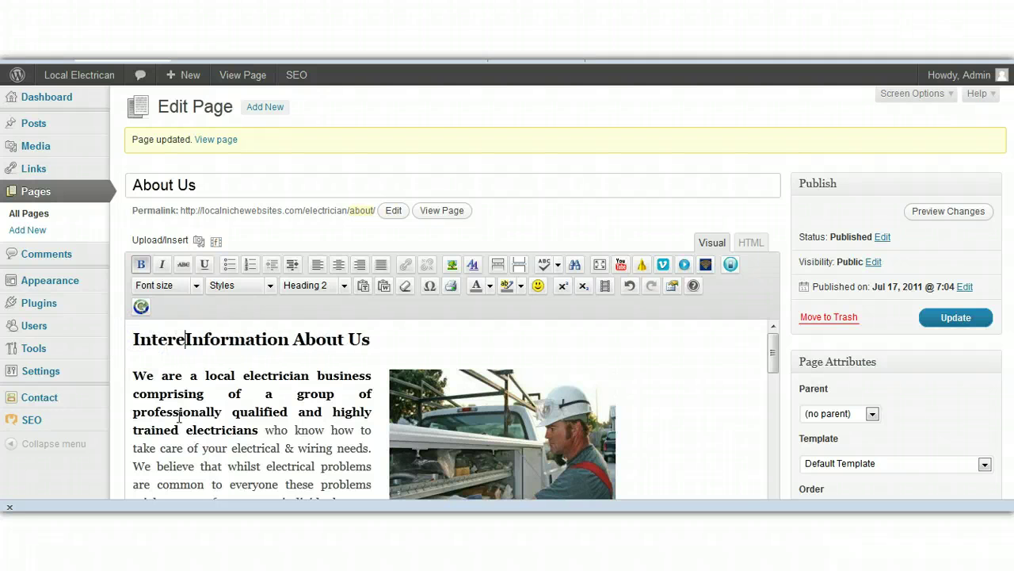
pyautogui.write('sting')
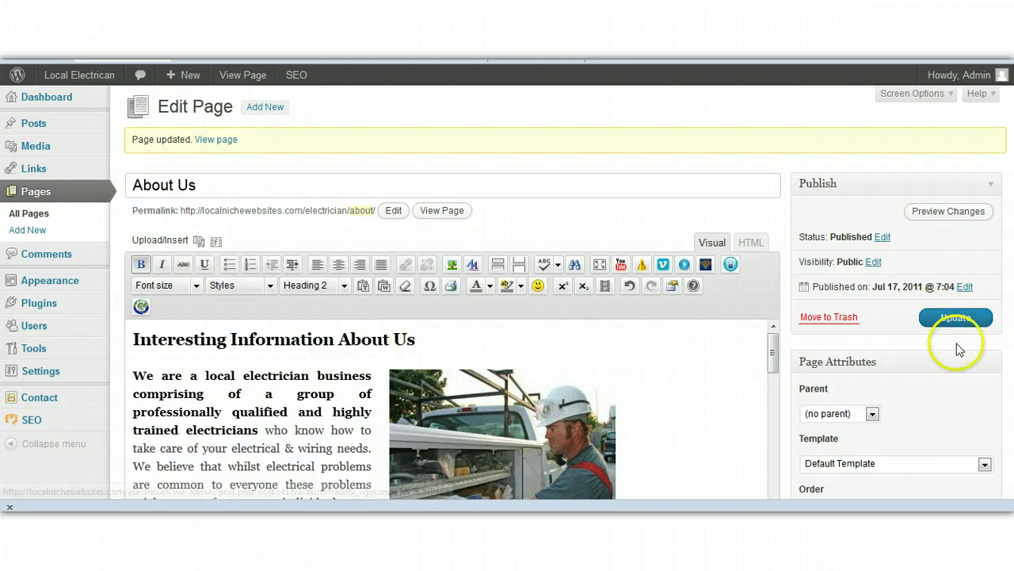
pyautogui.click(959, 317)
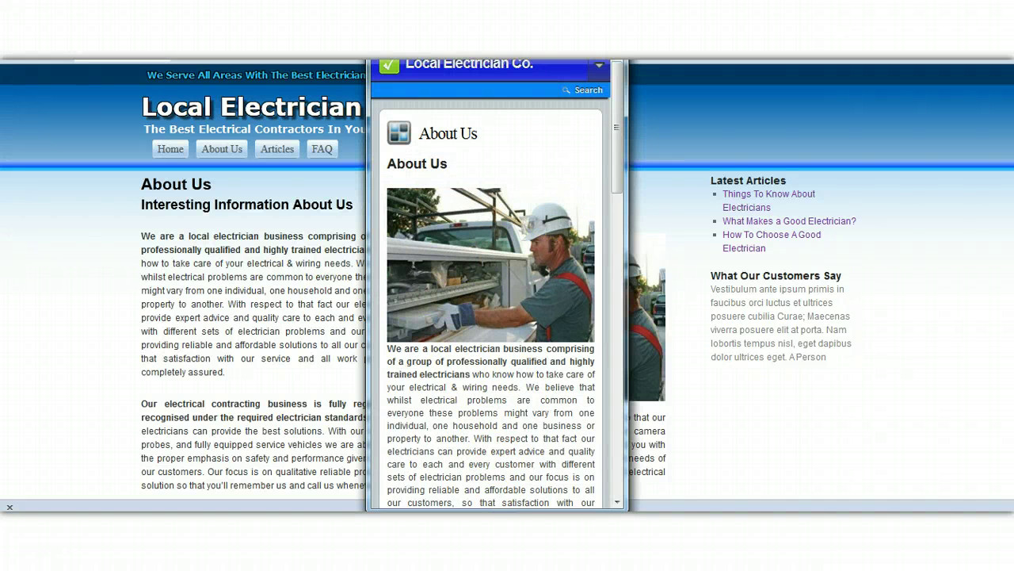
# Check the live About Us page showing 'Interesting Information About Us' under the 'About Us' title
pyautogui.click(595, 309)
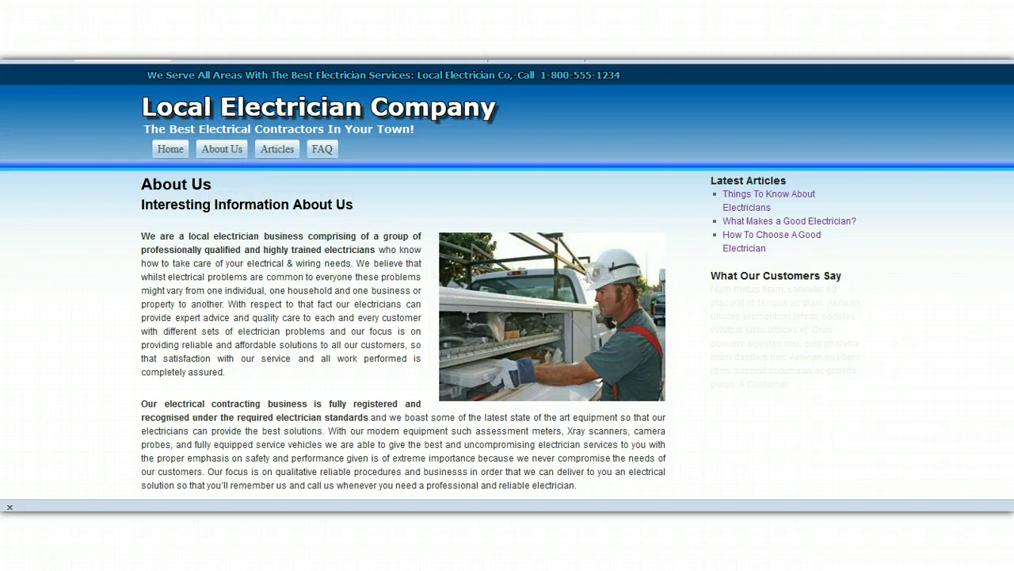
# Return to the About Us editor and scroll down to the Custom Fields box
pyautogui.hotkey('alt', 'Left')
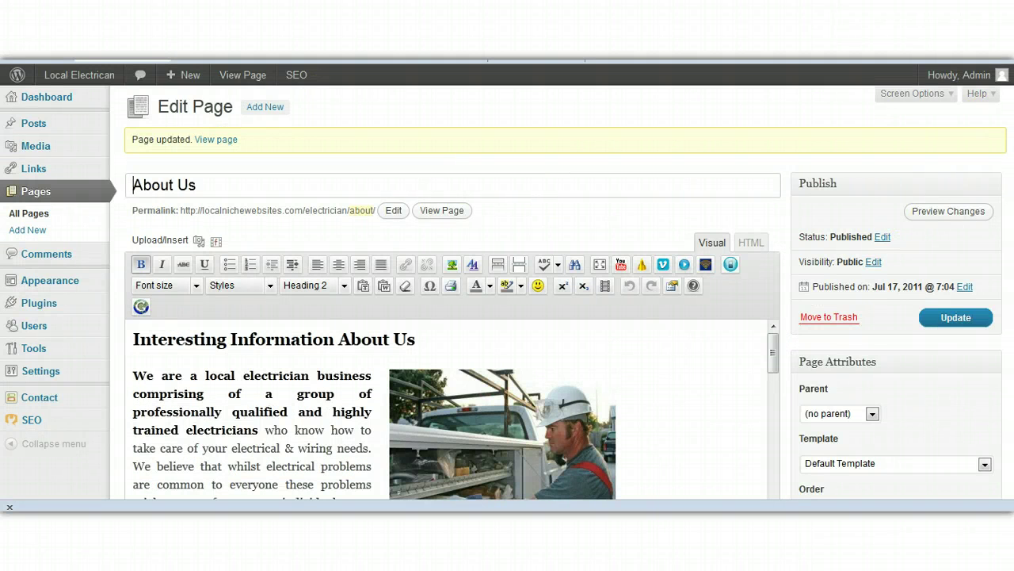
pyautogui.scroll(-10, 452, 293)
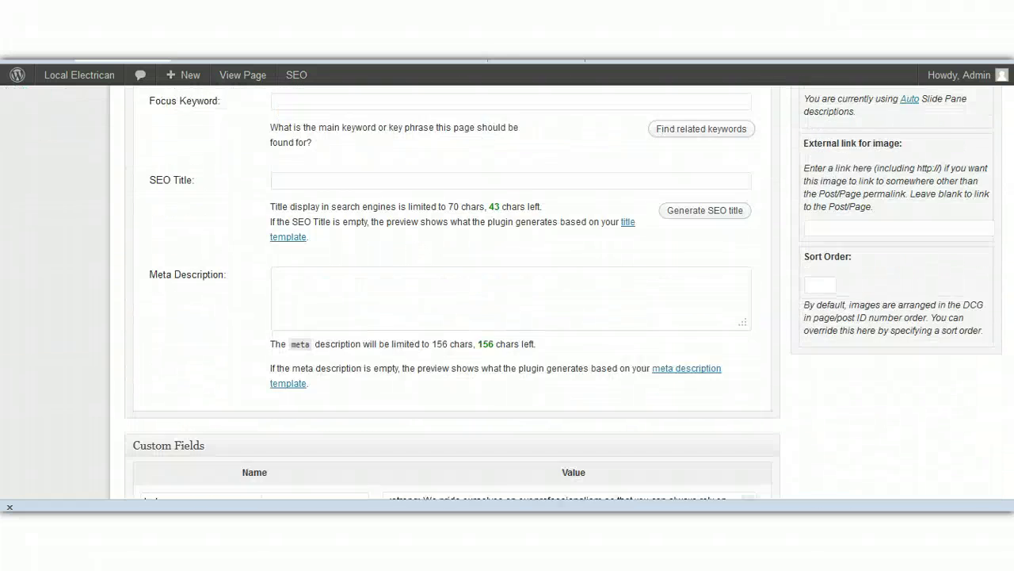
pyautogui.scroll(-4, 452, 293)
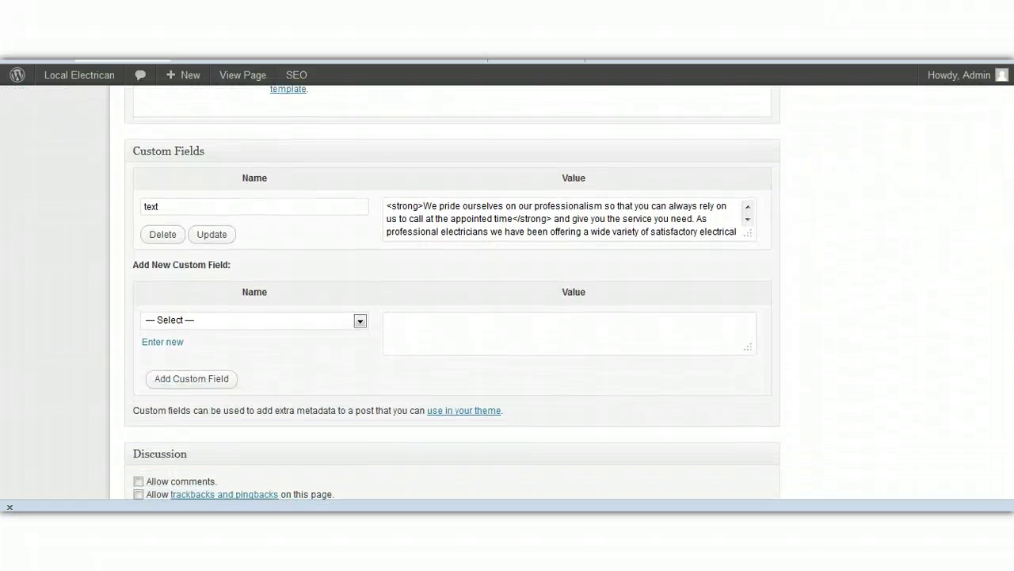
pyautogui.scroll(-1, 452, 292)
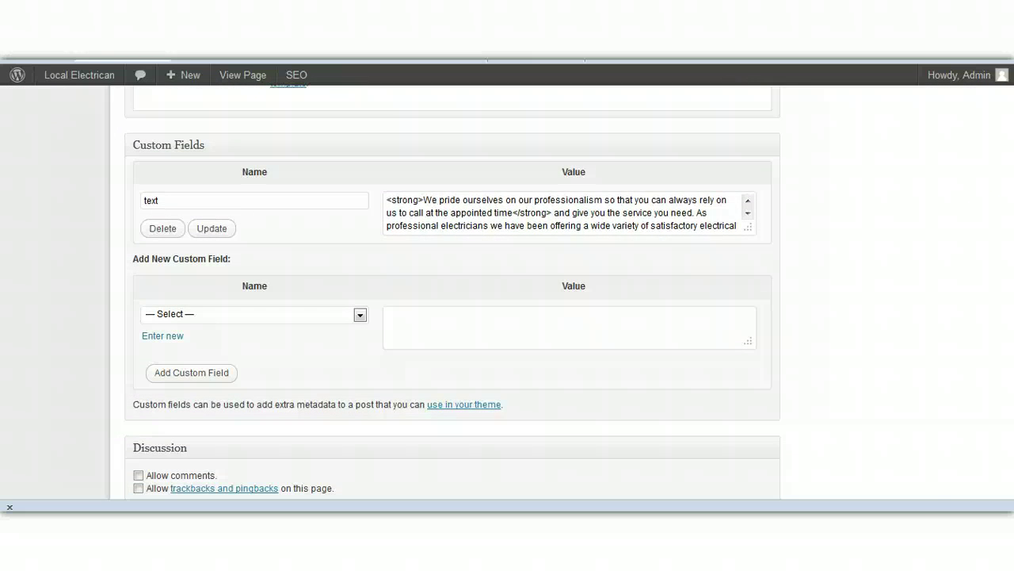
pyautogui.scroll(-2, 452, 293)
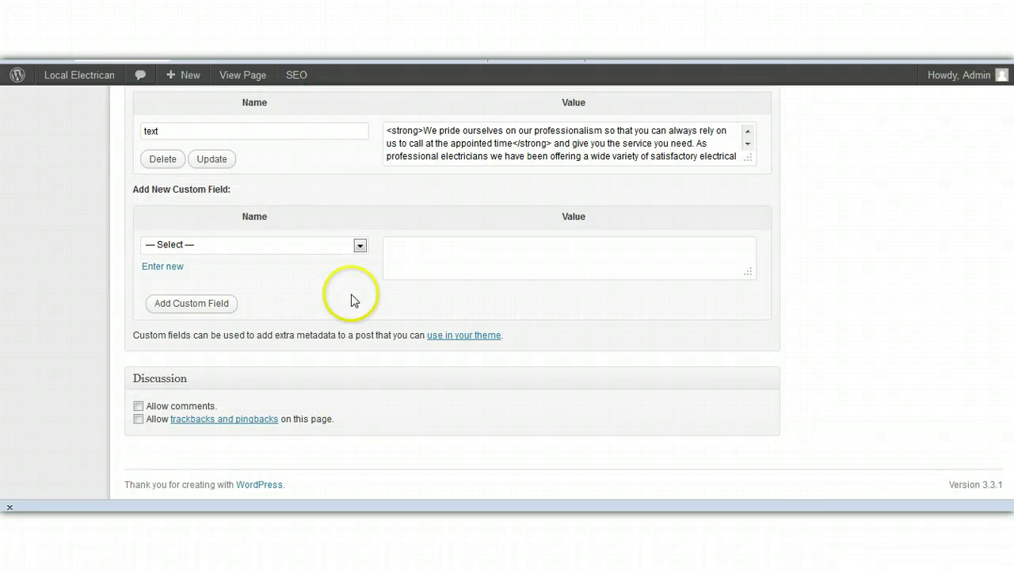
pyautogui.scroll(5, 319, 285)
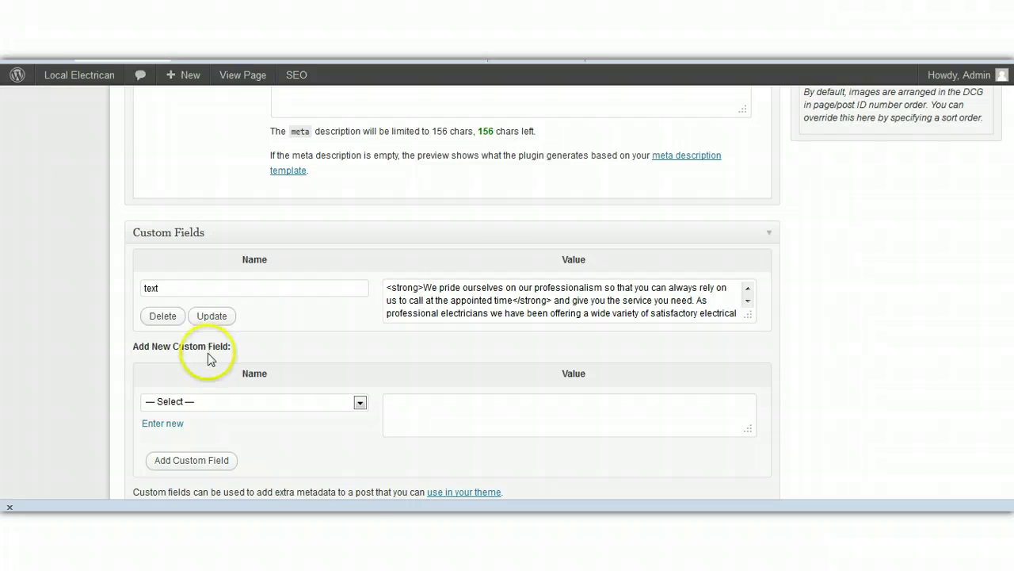
# Add a custom field named 'title' with the value 'remove'
pyautogui.click(163, 424)
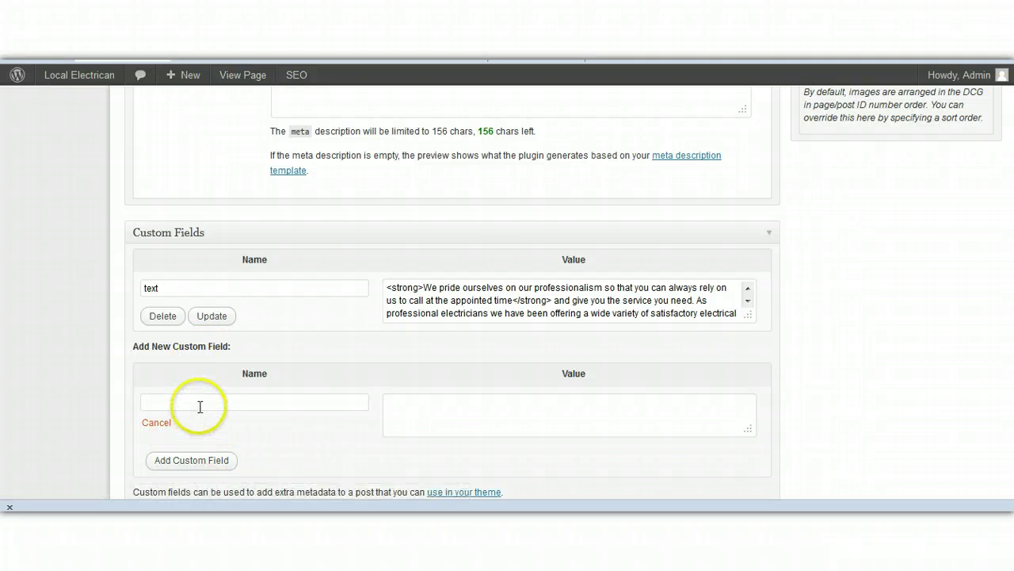
pyautogui.click(200, 405)
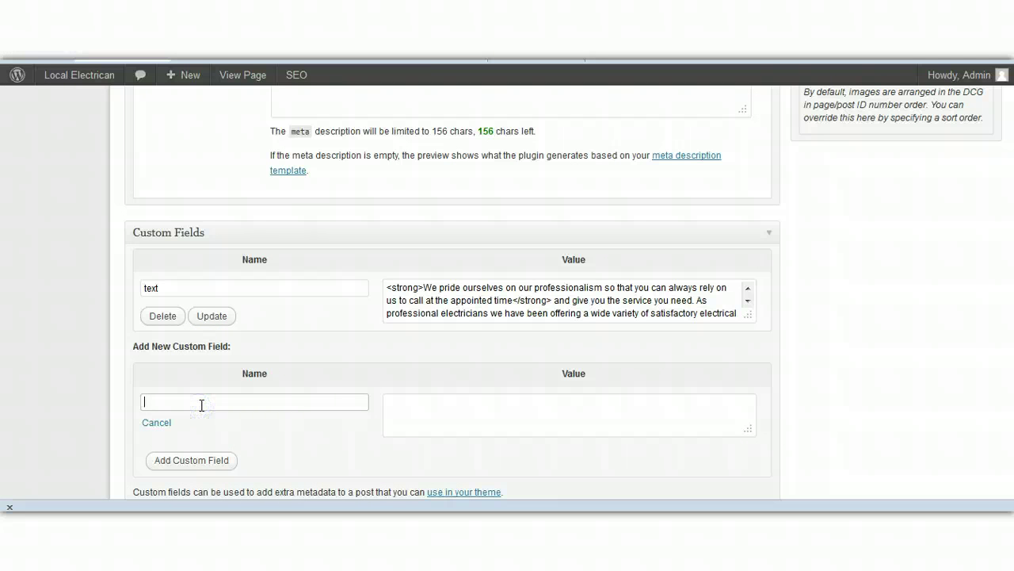
pyautogui.write('ti')
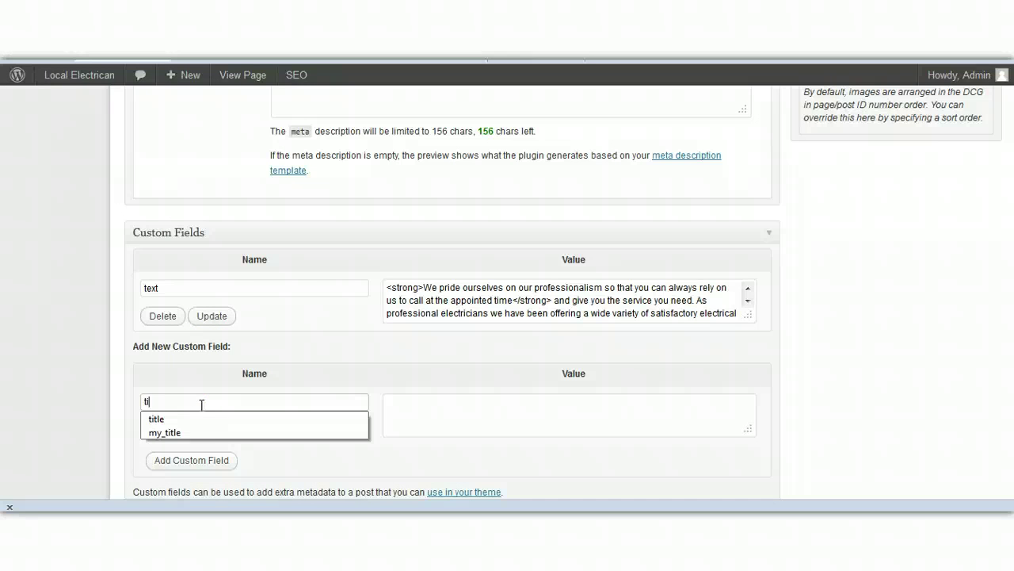
pyautogui.click(195, 417)
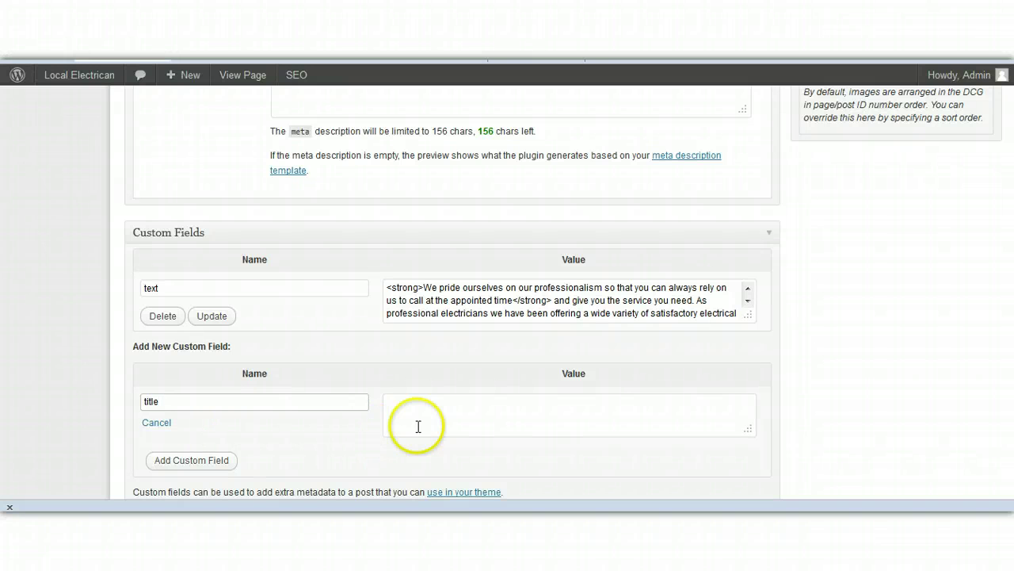
pyautogui.click(463, 405)
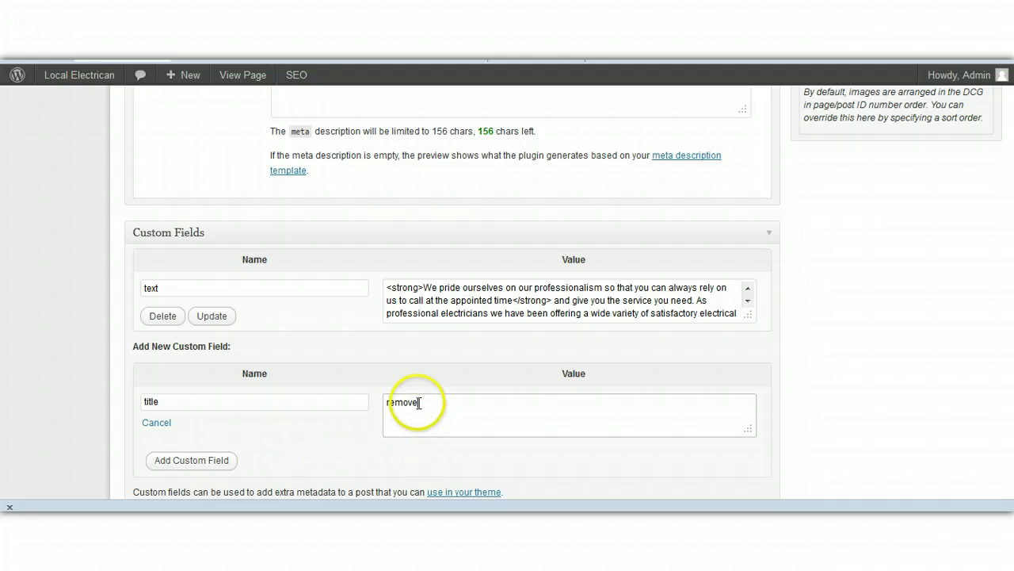
pyautogui.scroll(-1, 559, 325)
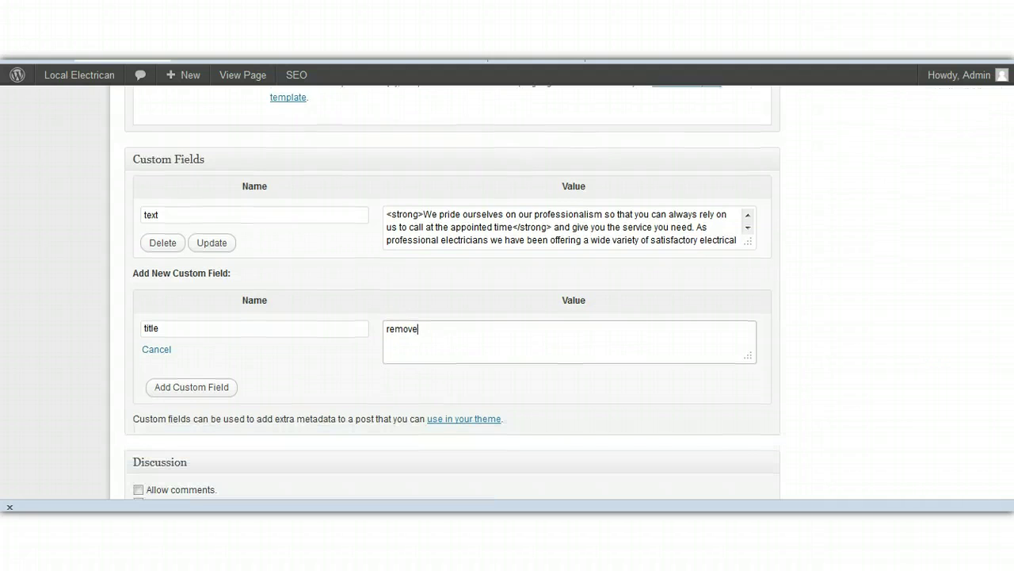
pyautogui.click(222, 374)
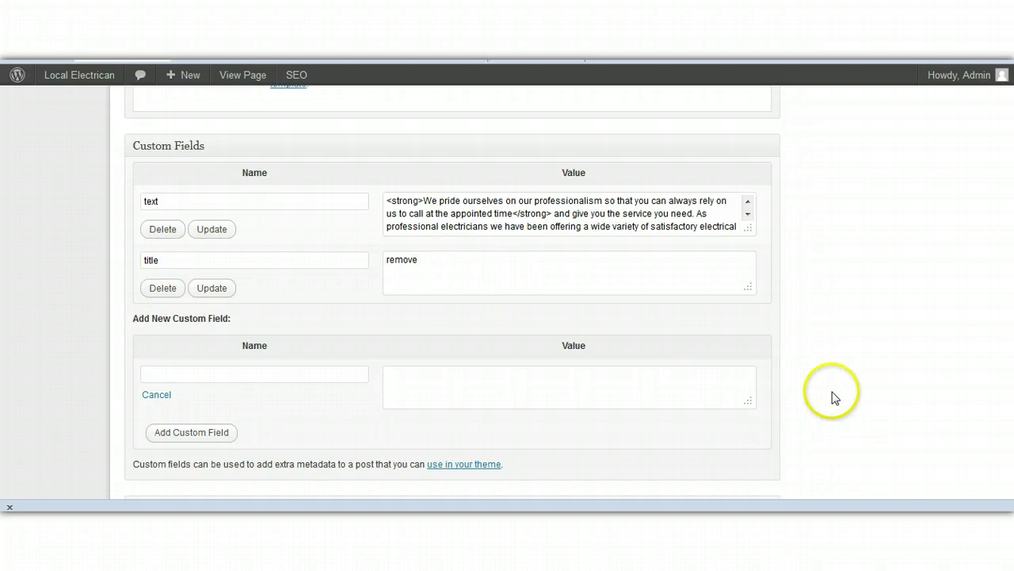
pyautogui.scroll(15, 452, 293)
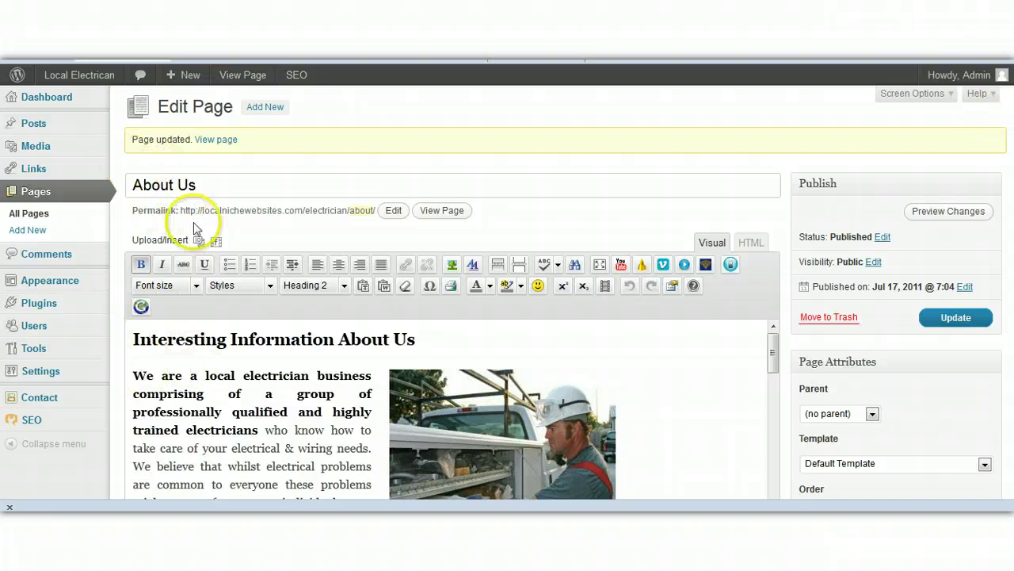
# View the live About Us page, then open 'Things To Know About Electricians' from Articles
pyautogui.click(441, 210)
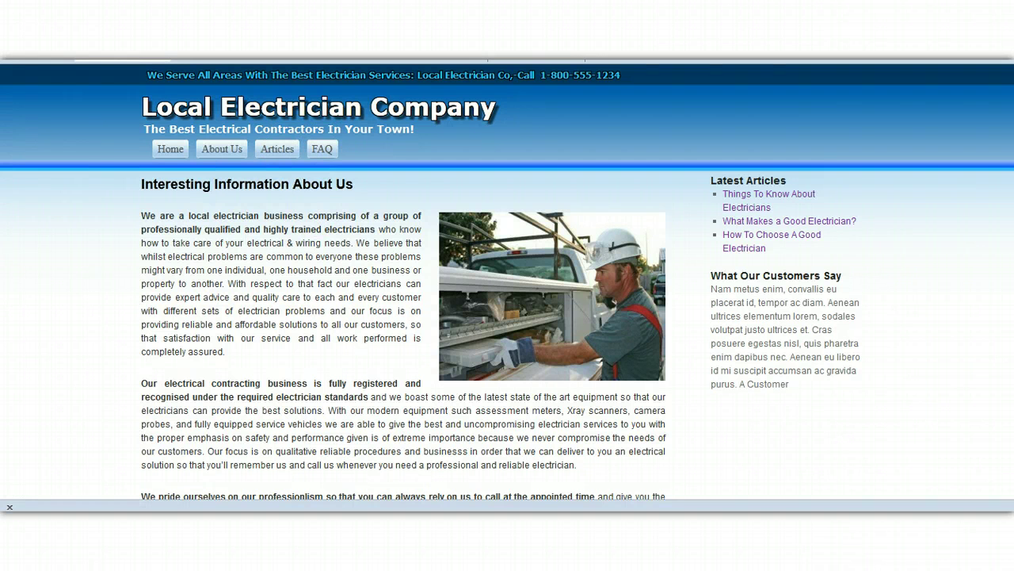
pyautogui.click(282, 152)
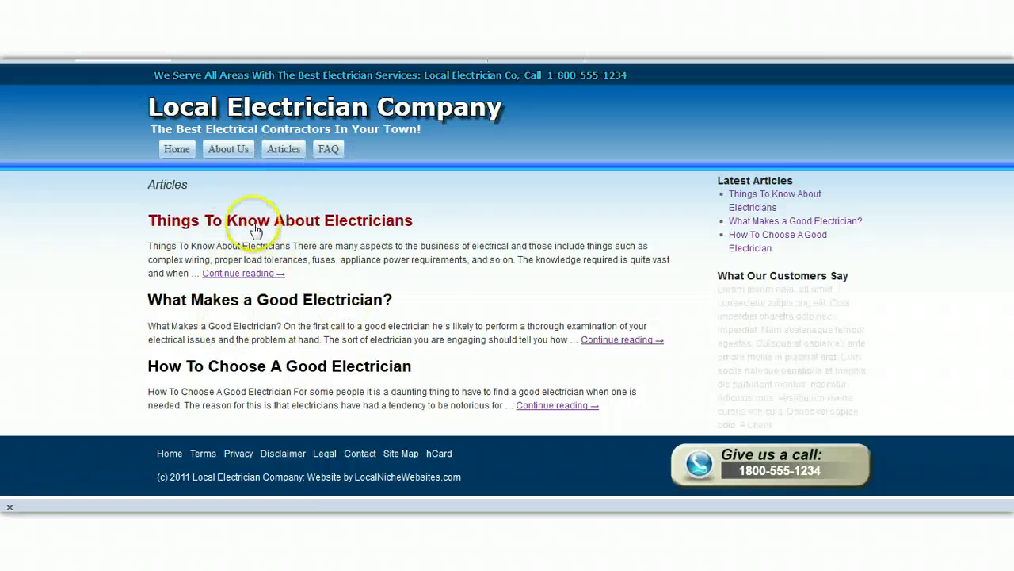
pyautogui.click(252, 225)
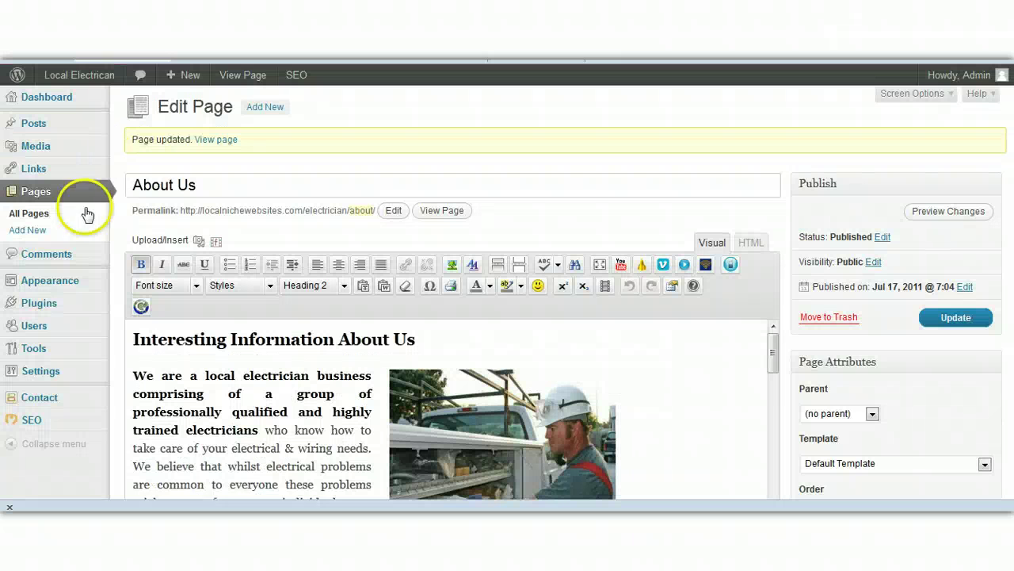
# Open the All Posts list from the Posts menu in the admin sidebar
pyautogui.moveTo(35, 331)
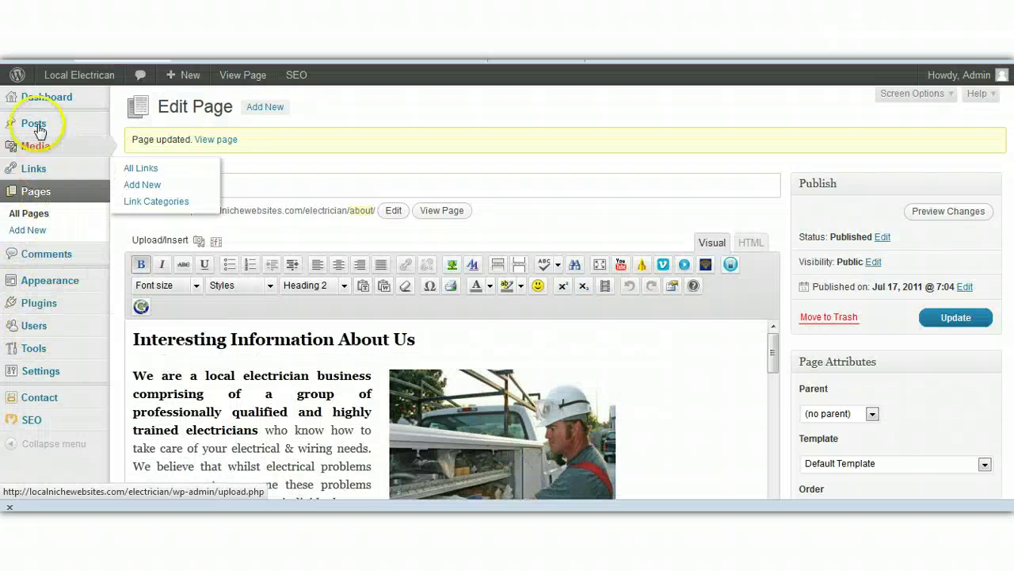
pyautogui.moveTo(35, 126)
pyautogui.click(163, 126)
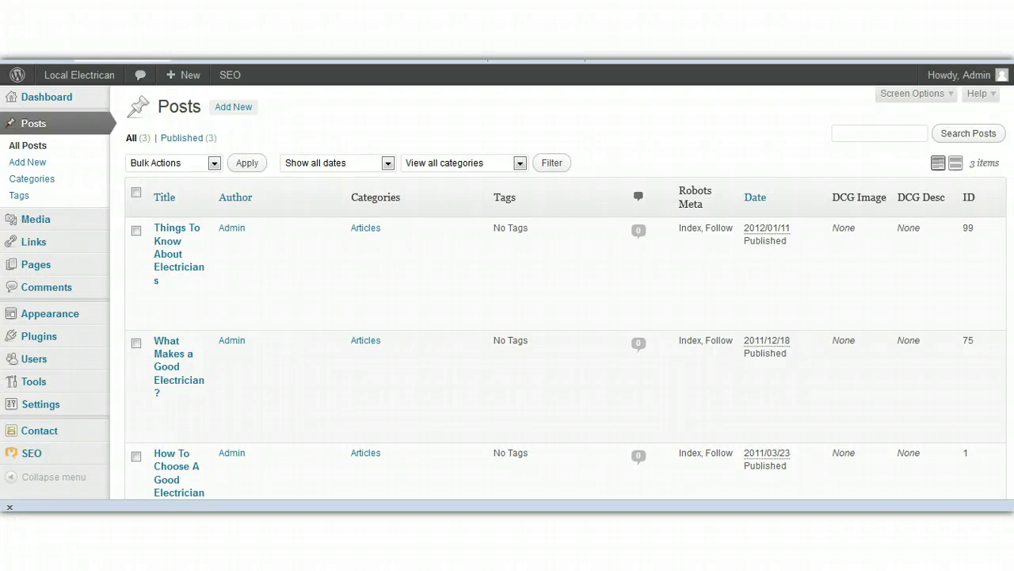
# Edit the 'Things To Know About Electricians' post using its Edit link in the Posts list
pyautogui.scroll(-3, 507, 289)
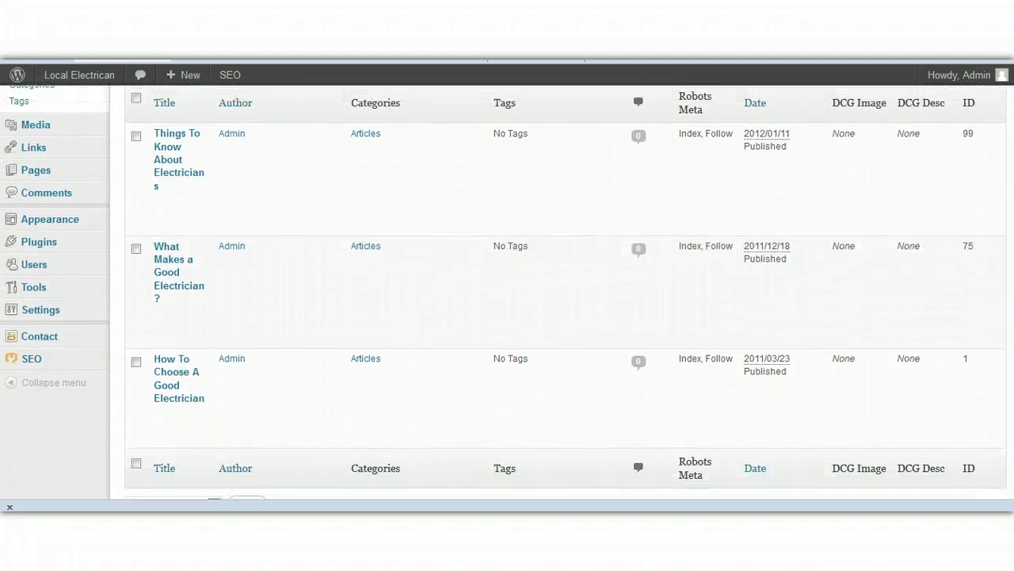
pyautogui.scroll(2, 507, 289)
pyautogui.moveTo(611, 211)
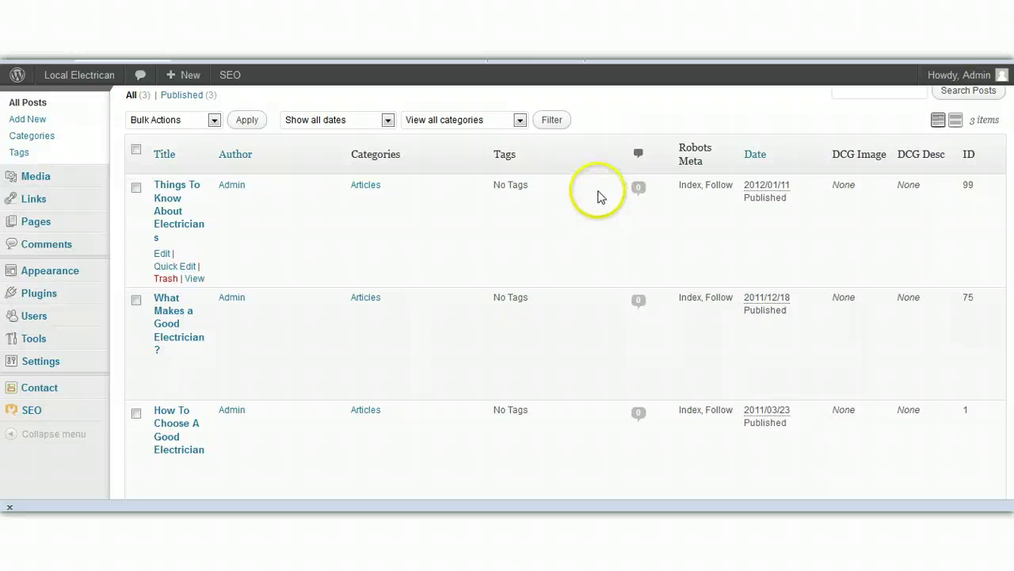
pyautogui.click(164, 253)
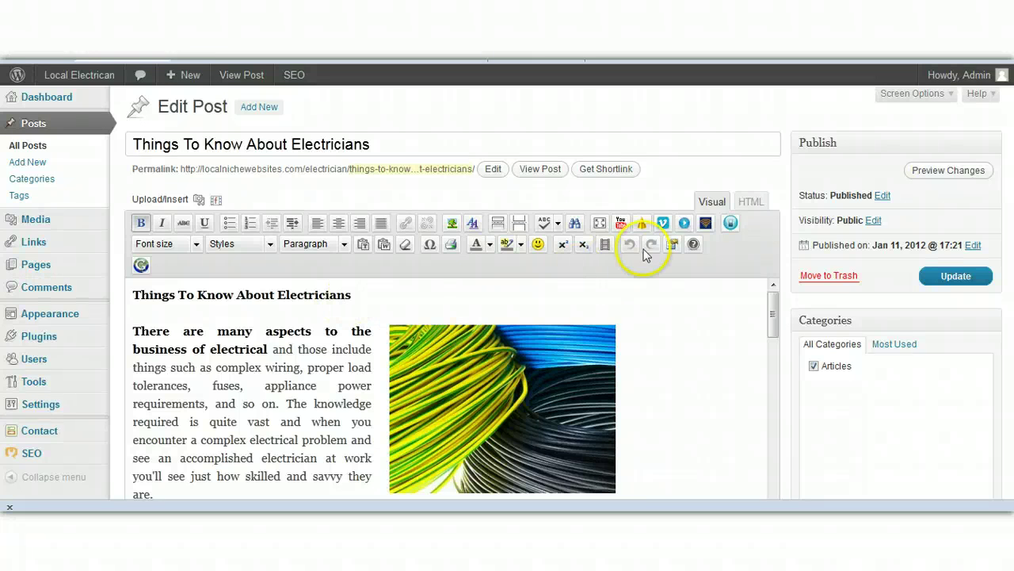
# Format the opening line 'Things To Know About Electricians' as Heading 1
pyautogui.click(749, 203)
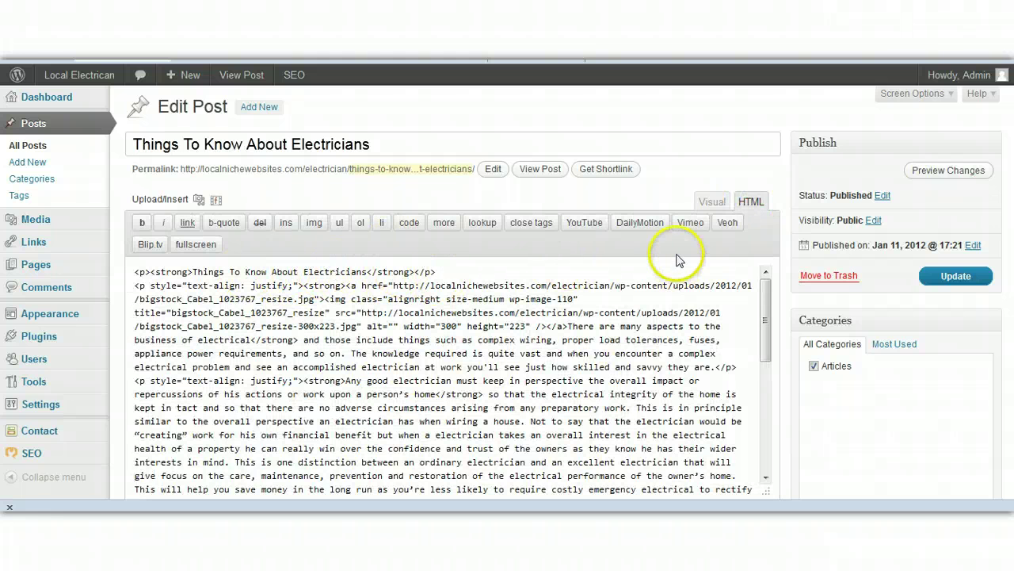
pyautogui.click(710, 202)
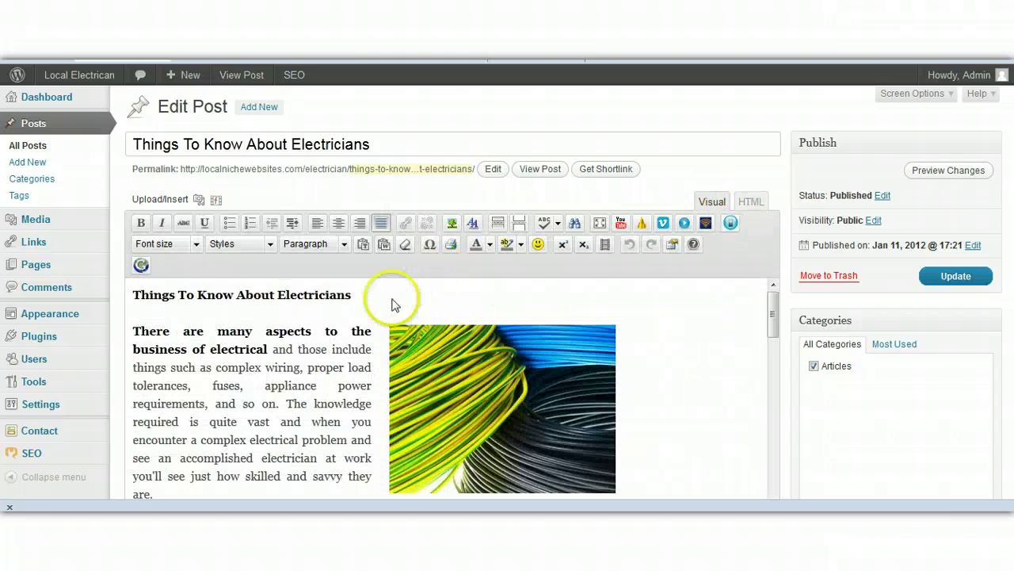
pyautogui.moveTo(364, 298); pyautogui.dragTo(134, 296)
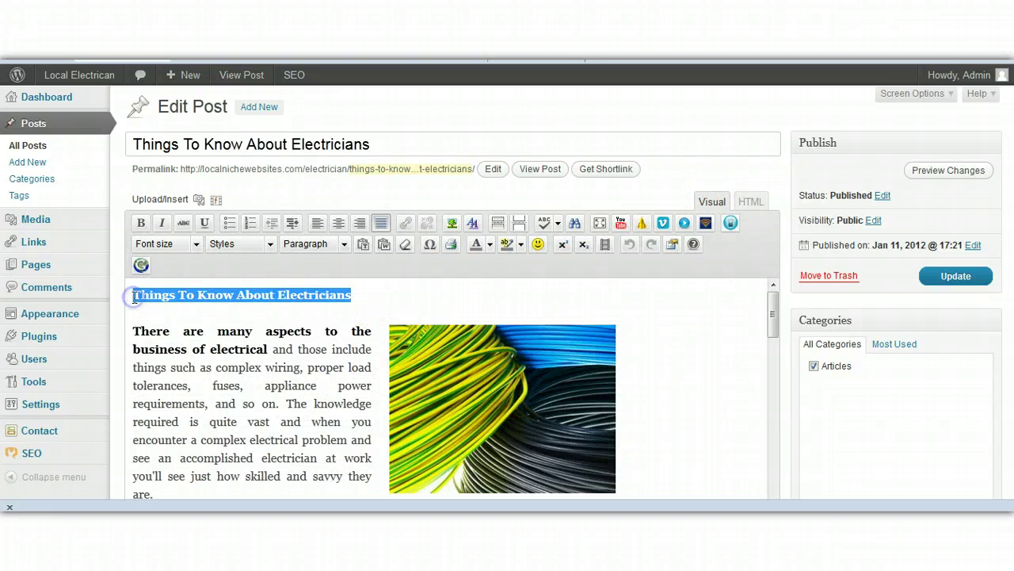
pyautogui.click(343, 247)
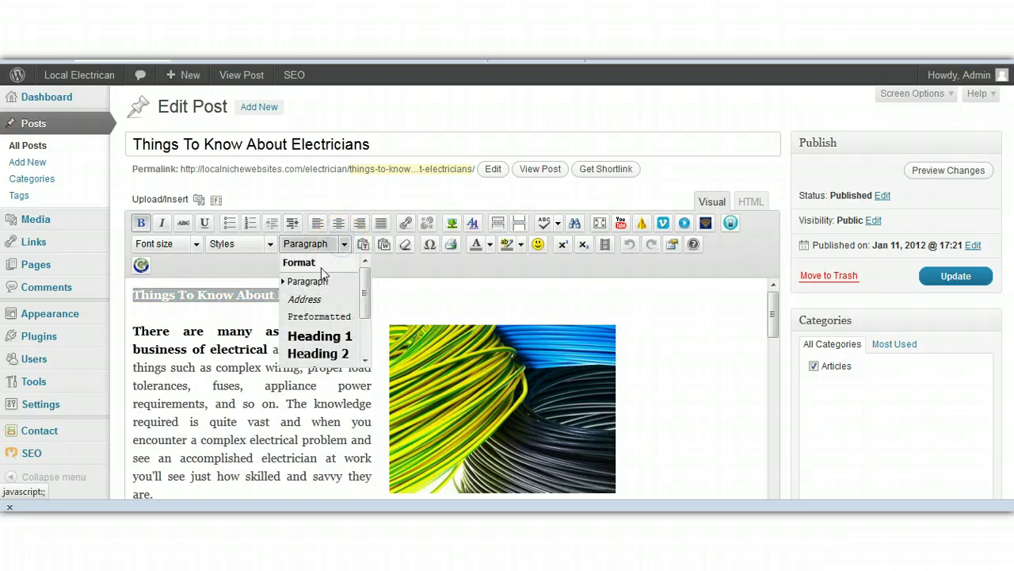
pyautogui.click(319, 339)
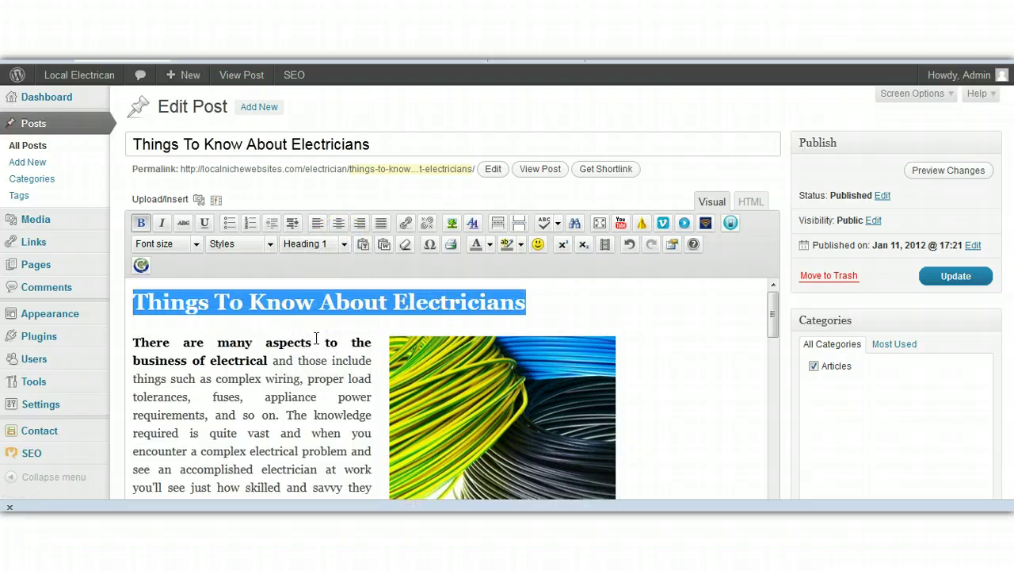
pyautogui.click(573, 299)
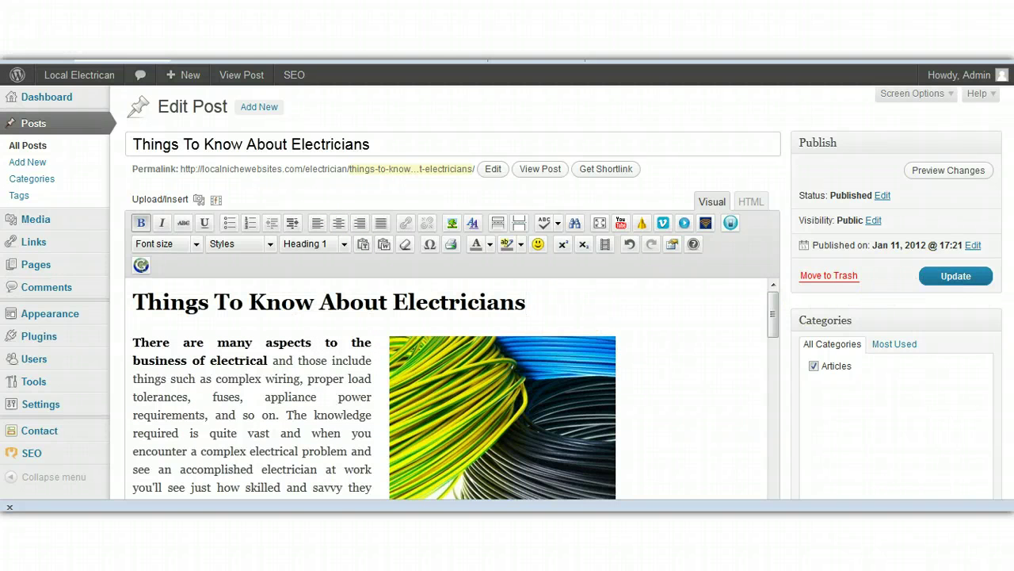
# Add a new custom field named 'title' with the value 'remove' in the Custom Fields box
pyautogui.scroll(-15, 452, 317)
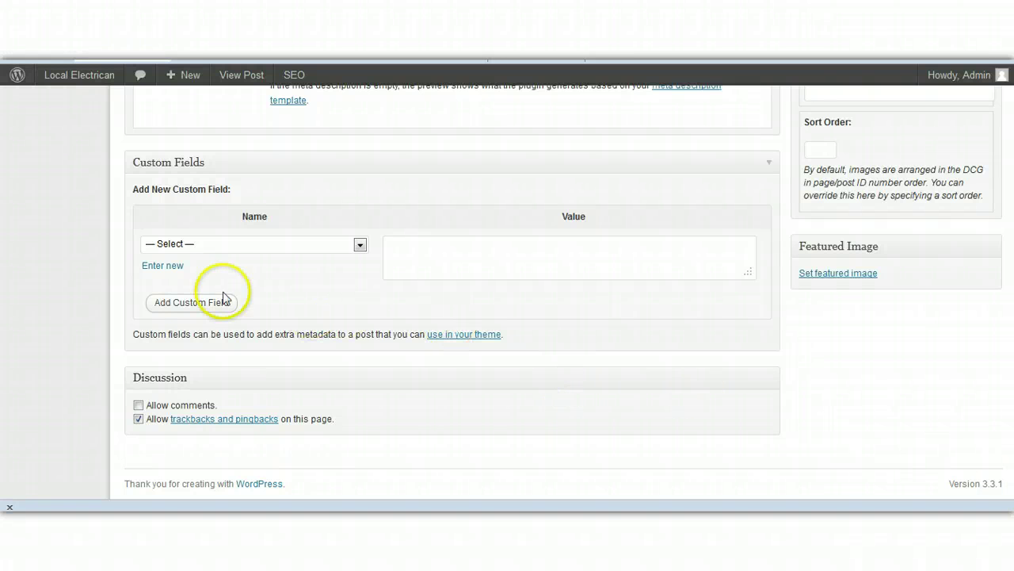
pyautogui.click(162, 266)
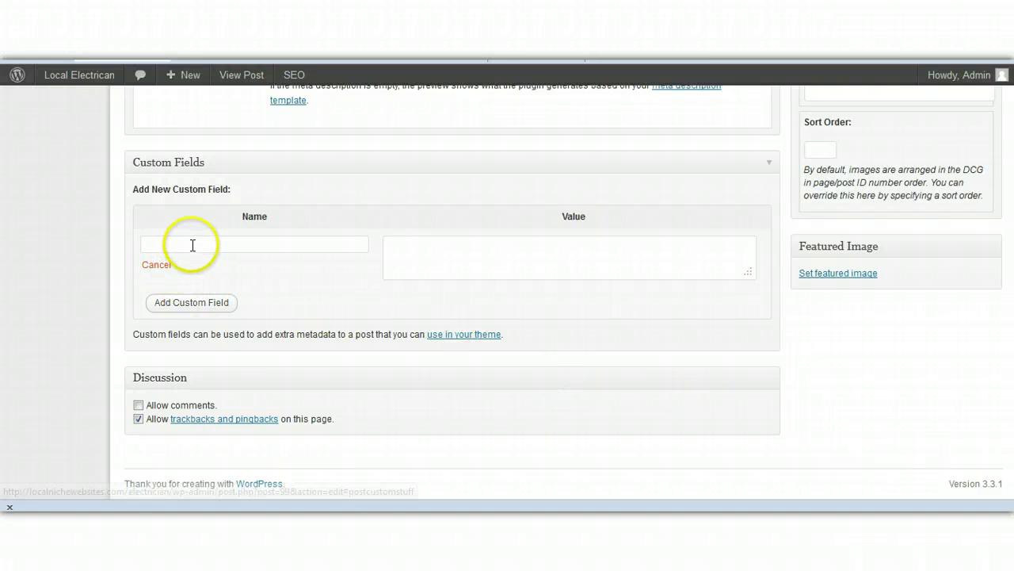
pyautogui.click(194, 245)
pyautogui.write('t')
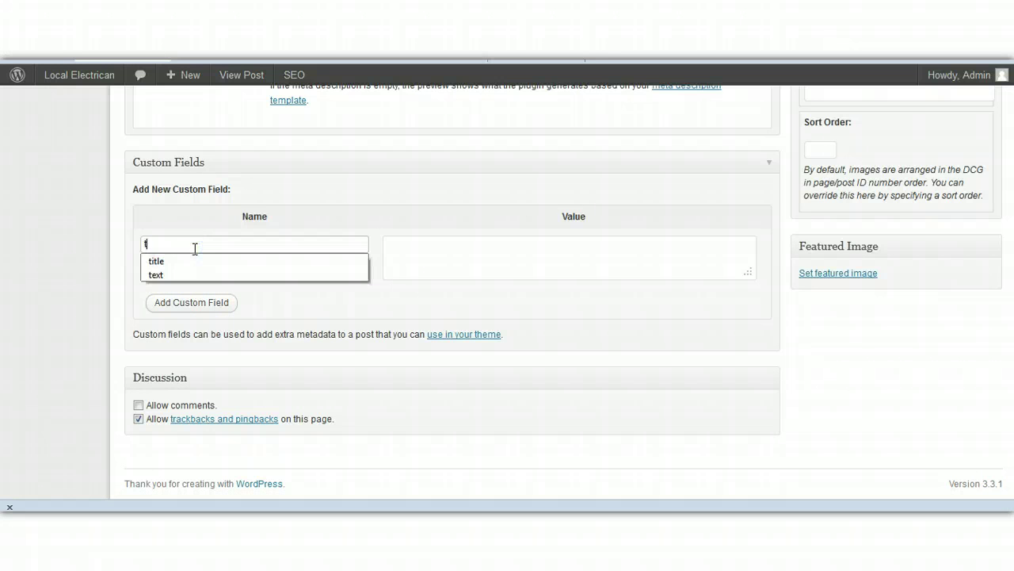
pyautogui.click(218, 261)
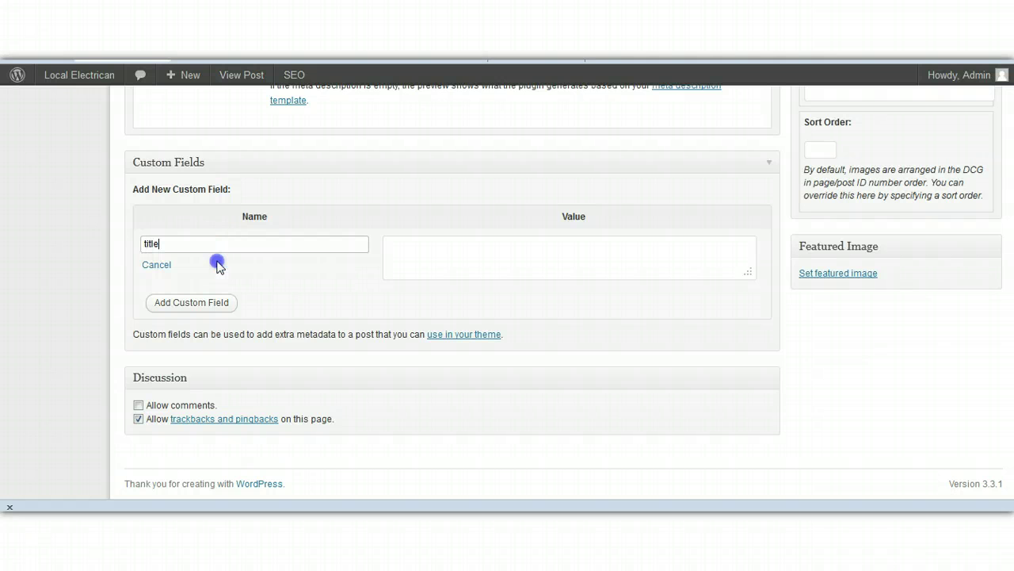
pyautogui.click(451, 249)
pyautogui.write('remove')
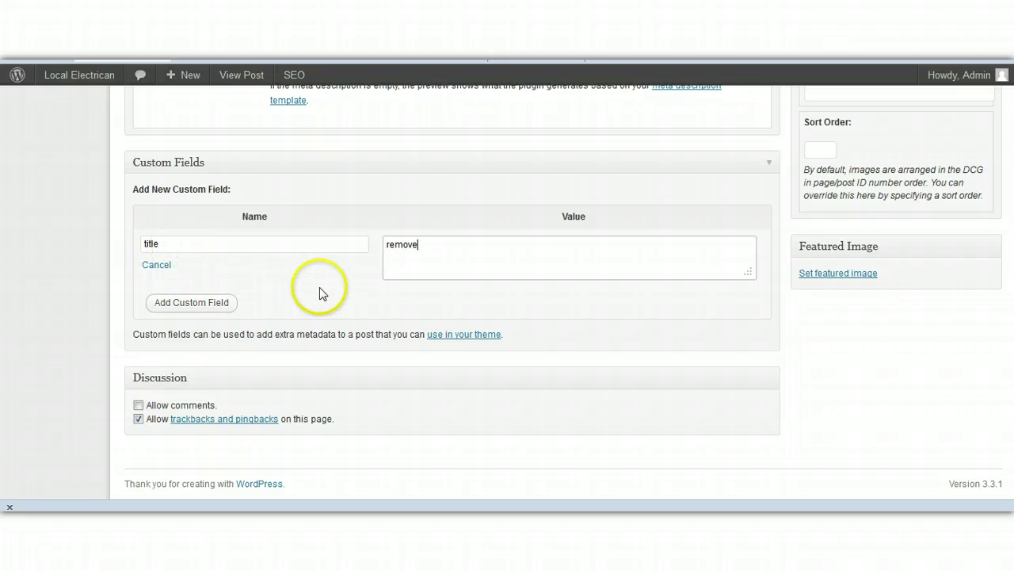
pyautogui.click(202, 302)
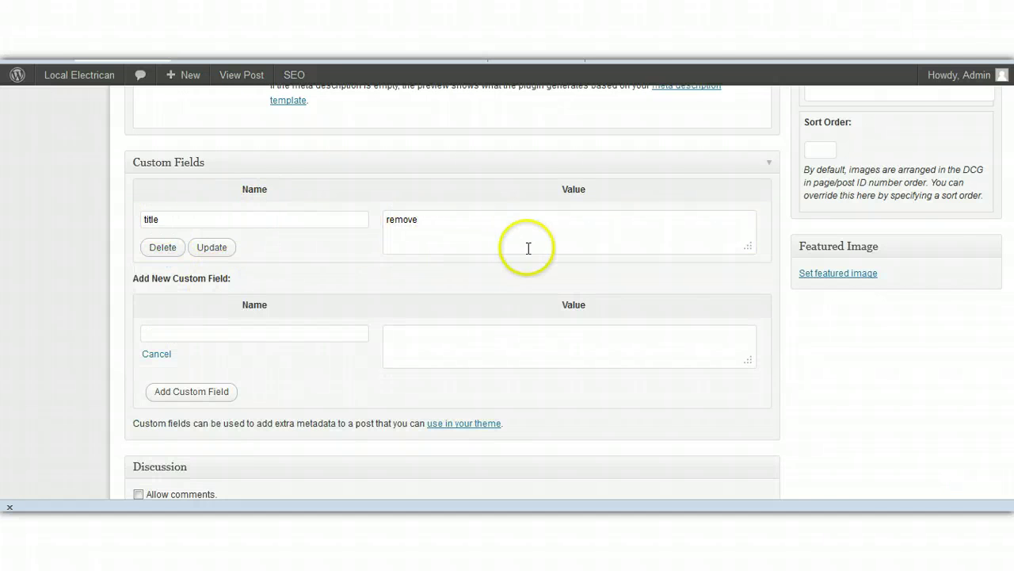
pyautogui.scroll(10, 1003, 420)
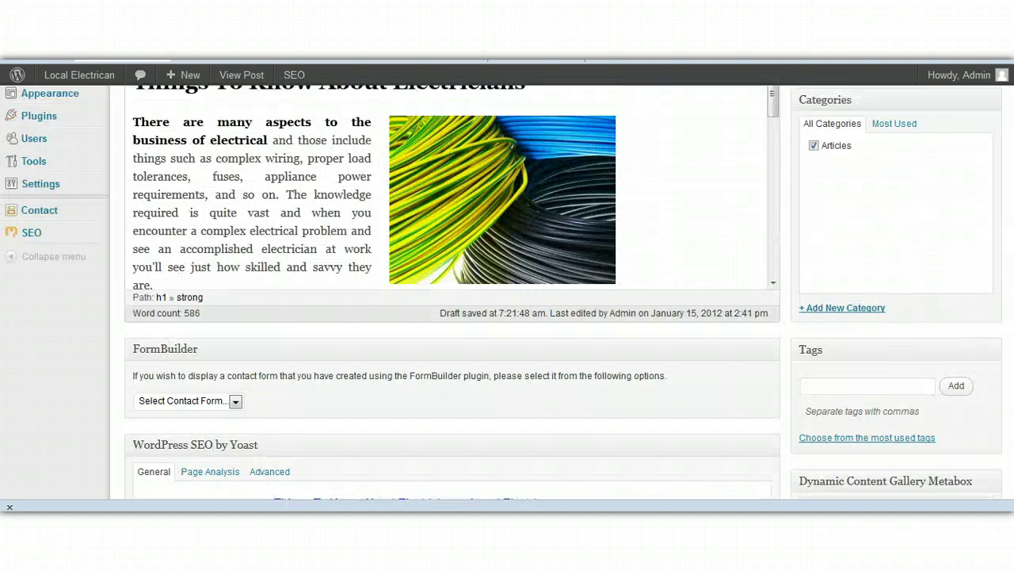
pyautogui.scroll(3, 1003, 317)
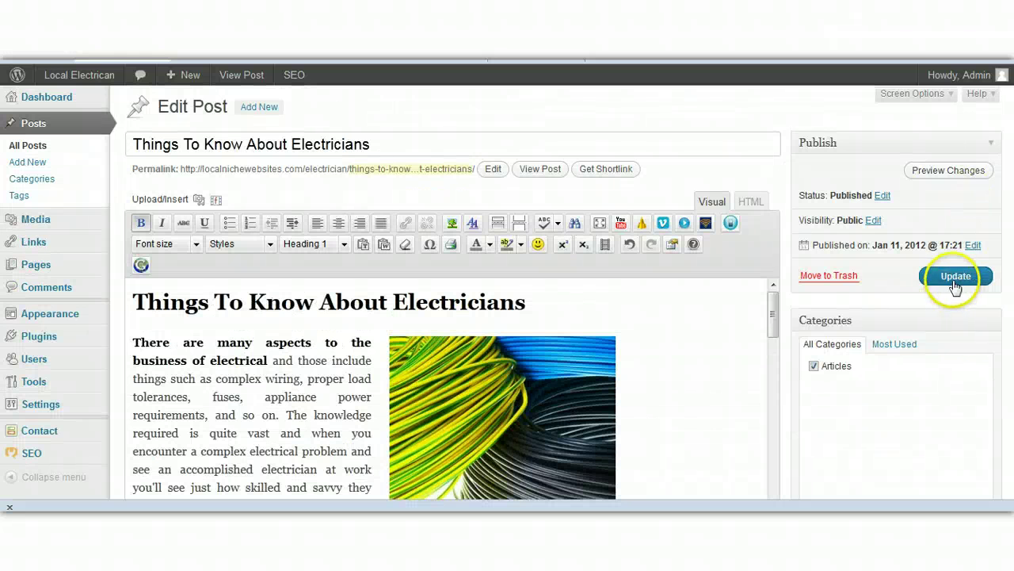
# Update the post to save the title = remove custom field
pyautogui.click(956, 278)
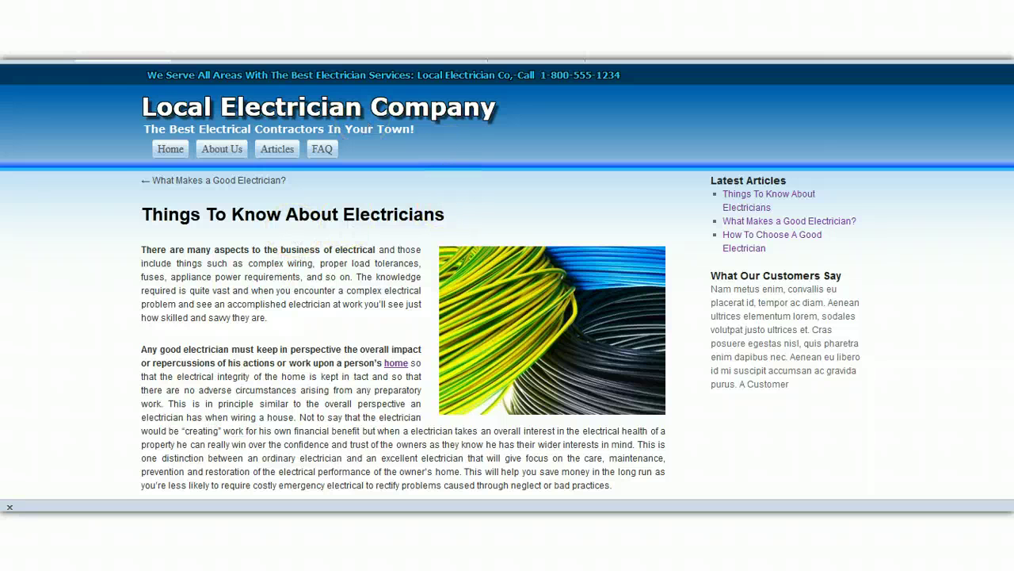
# Back in the post editor, delete the 'title' custom field
pyautogui.hotkey('ctrl', 'Tab')
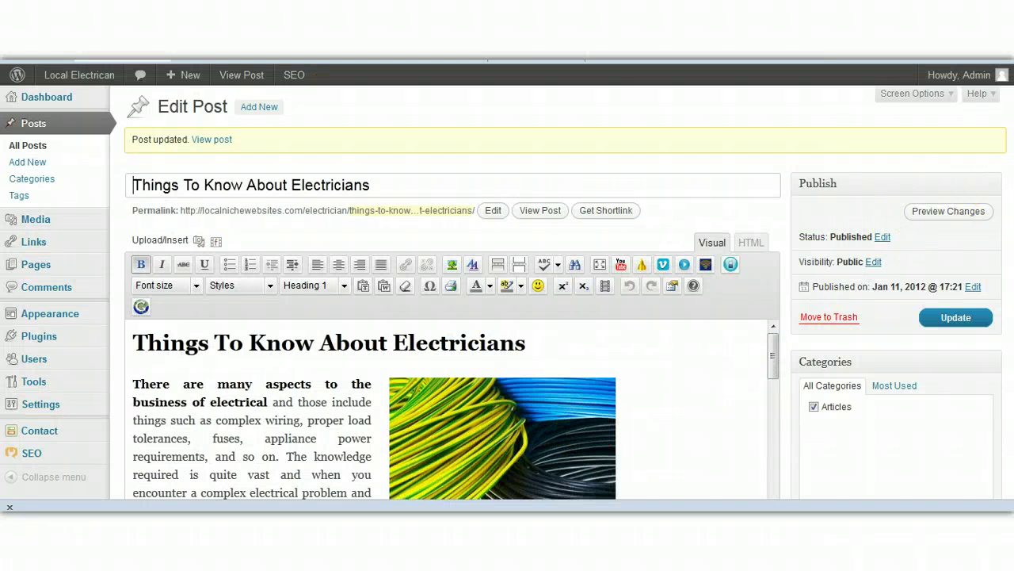
pyautogui.scroll(-15, 451, 317)
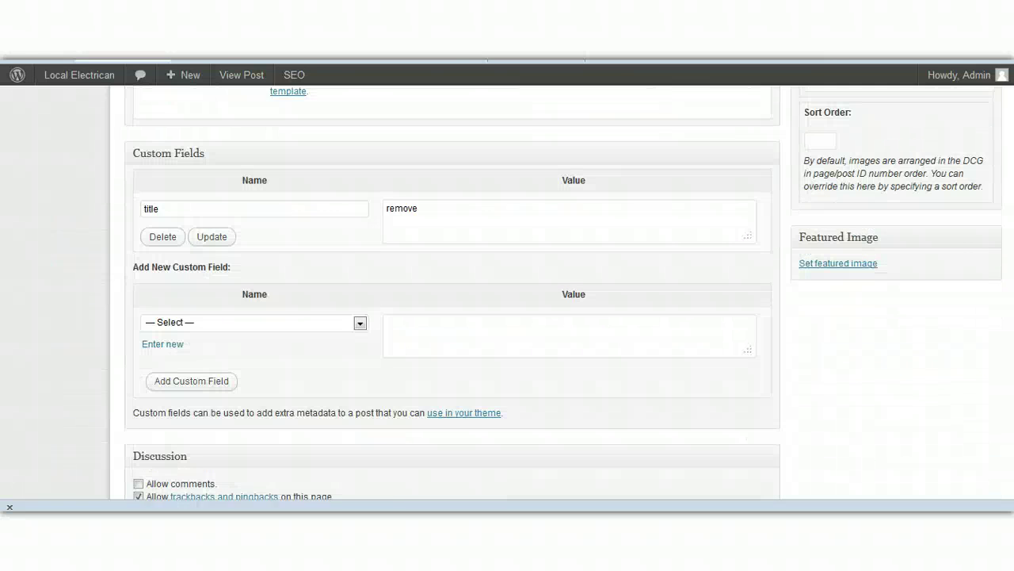
pyautogui.scroll(1, 452, 317)
pyautogui.scroll(-1, 452, 317)
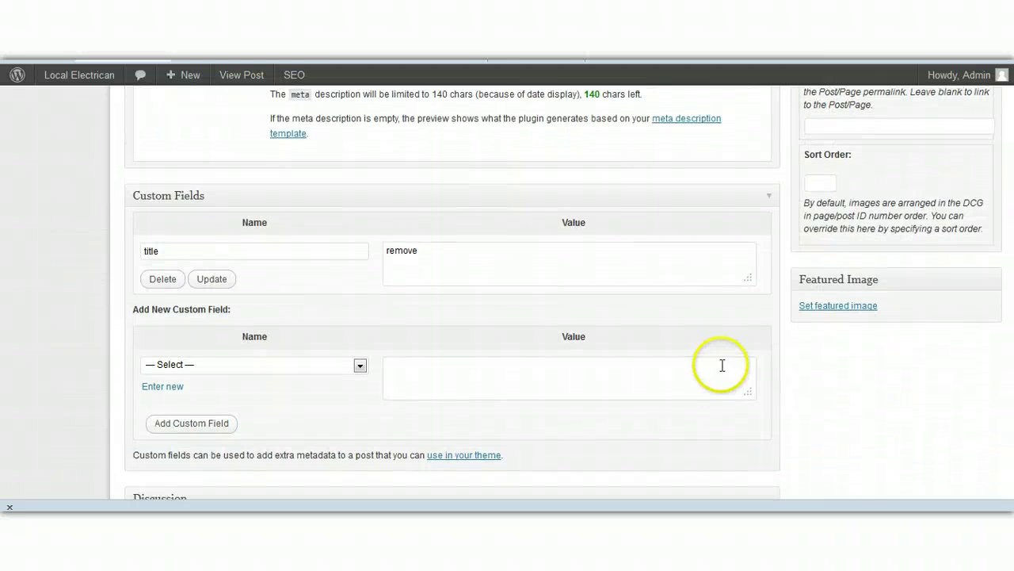
pyautogui.click(163, 279)
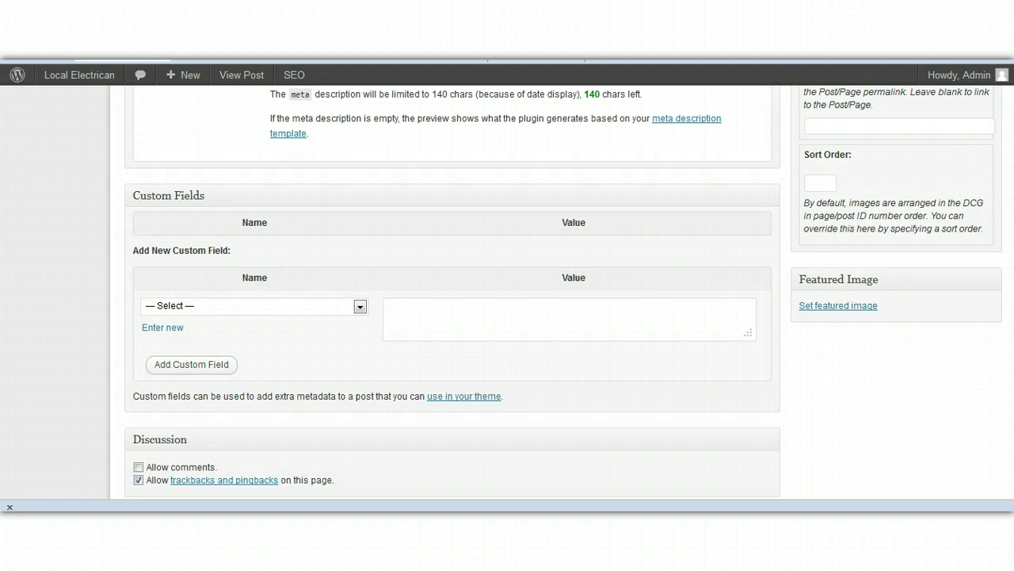
# Update the post without the field and reload the live article
pyautogui.scroll(15, 452, 317)
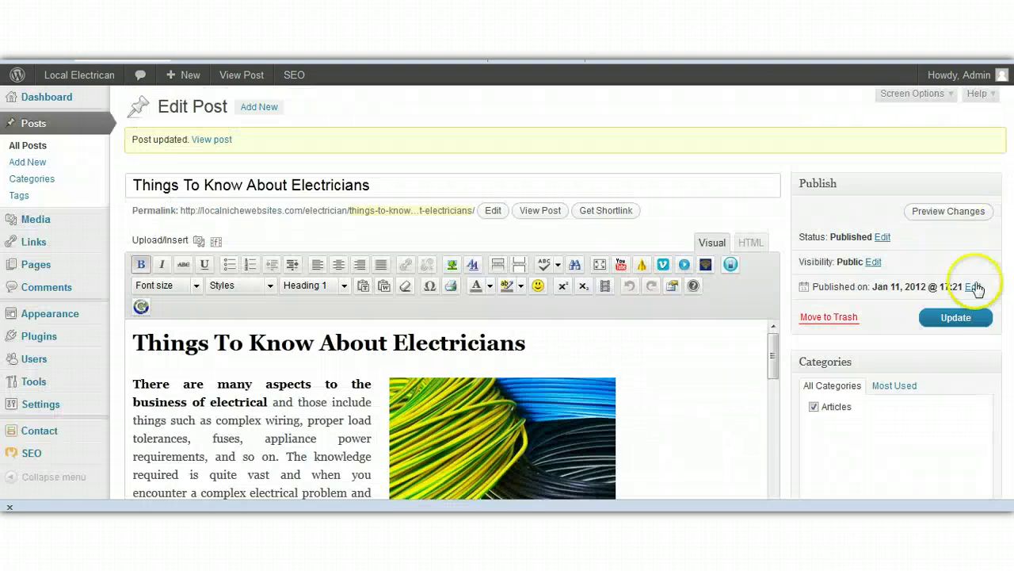
pyautogui.click(956, 317)
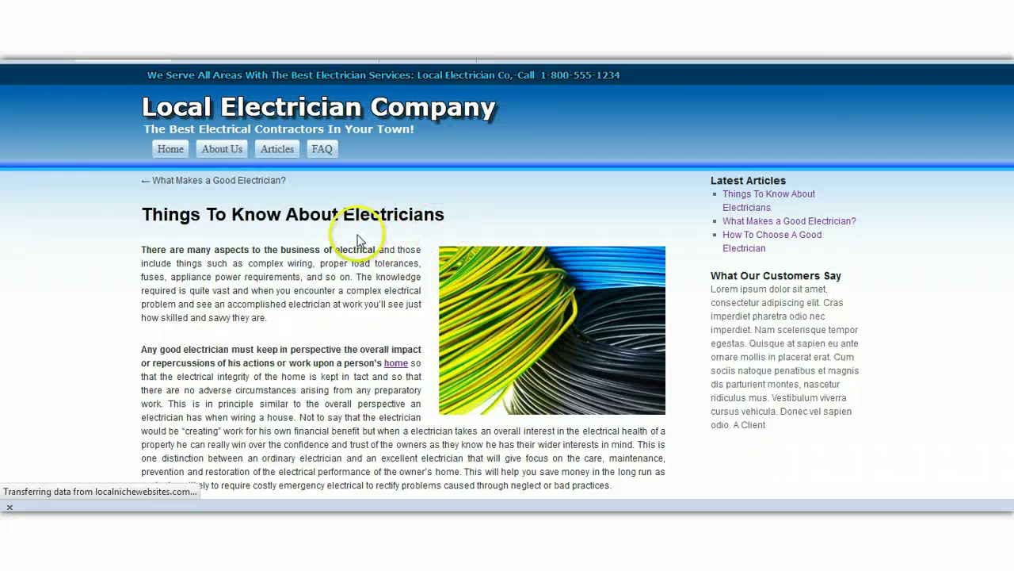
pyautogui.press('F5')
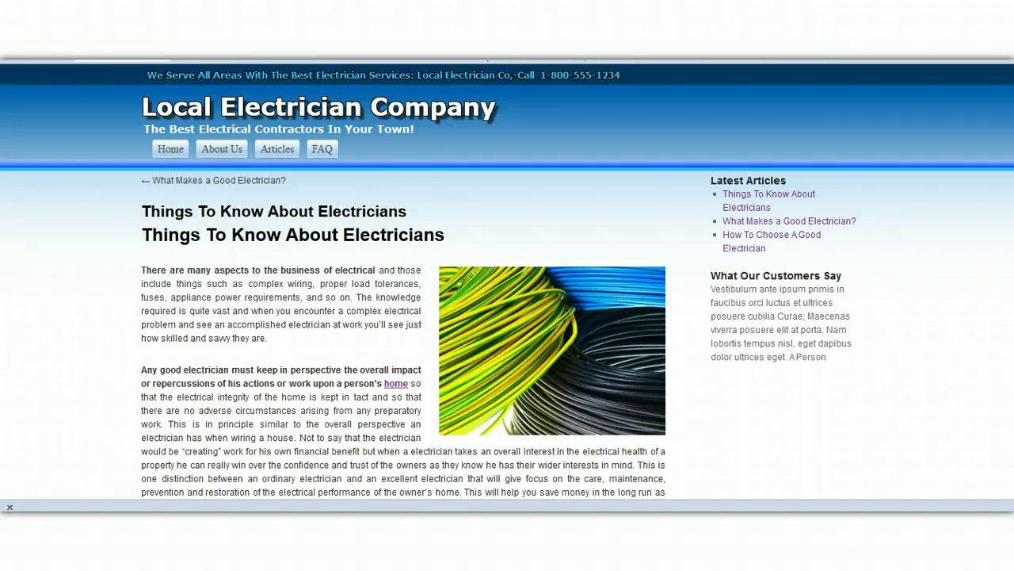
# Re-add the 'title' custom field with value 'remove' in the post editor
pyautogui.hotkey('ctrl', 'w')
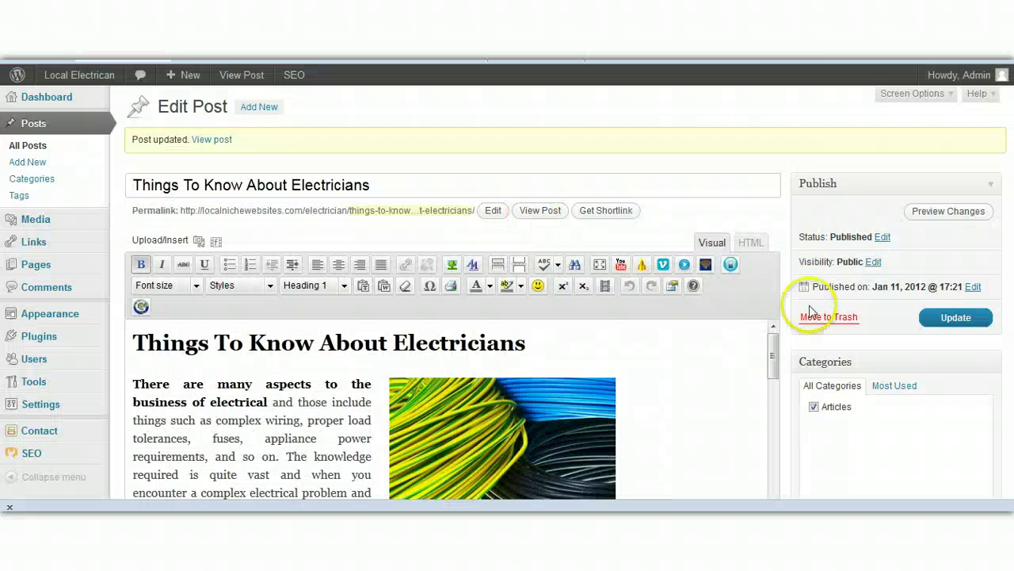
pyautogui.scroll(-15, 452, 294)
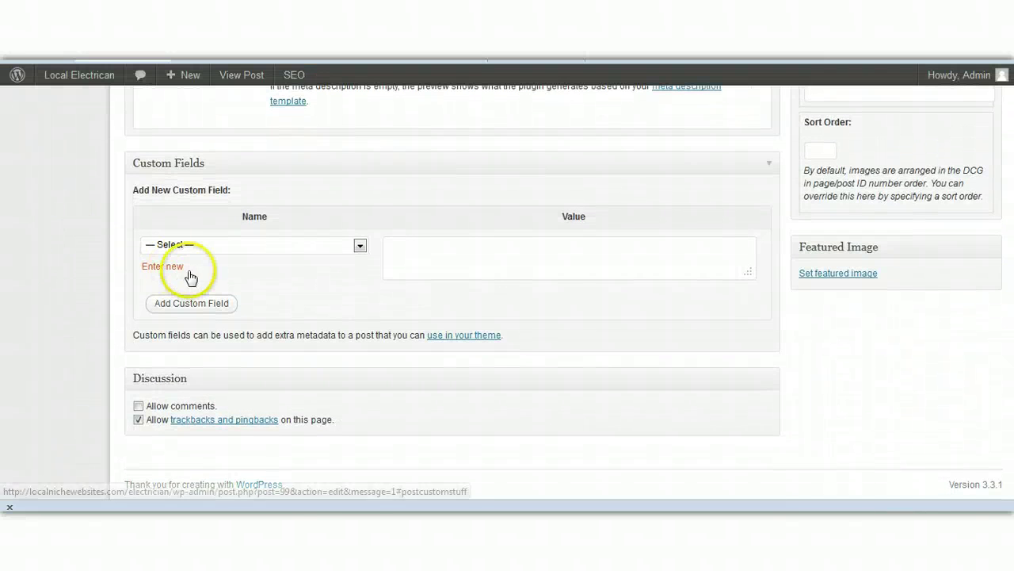
pyautogui.click(172, 268)
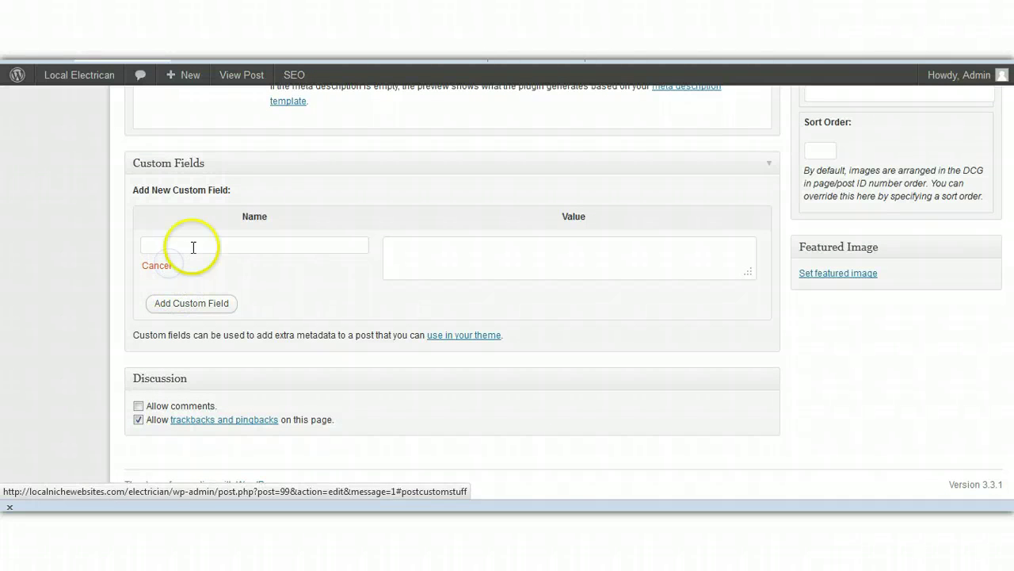
pyautogui.click(191, 248)
pyautogui.write('t')
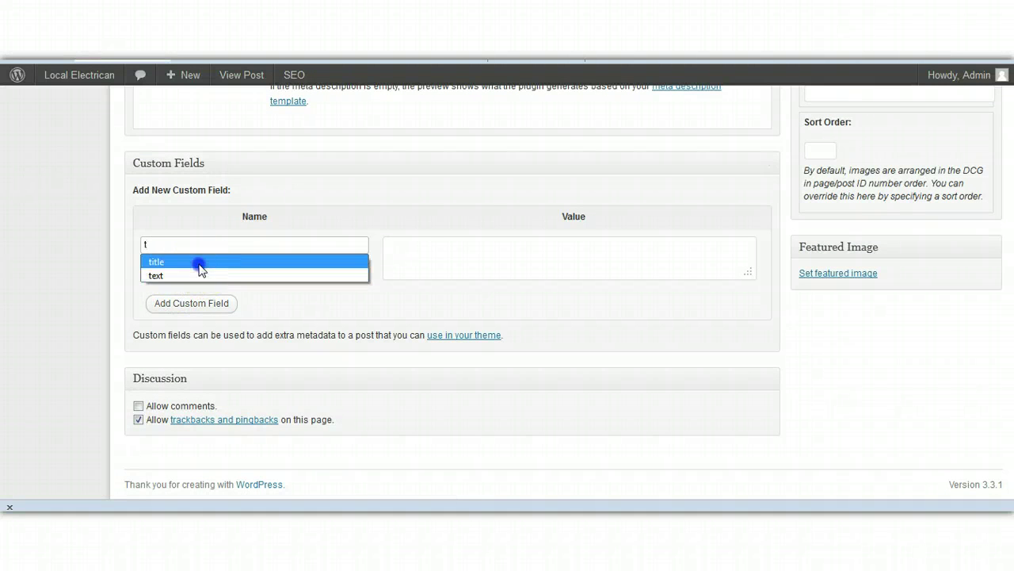
pyautogui.click(205, 264)
pyautogui.click(477, 254)
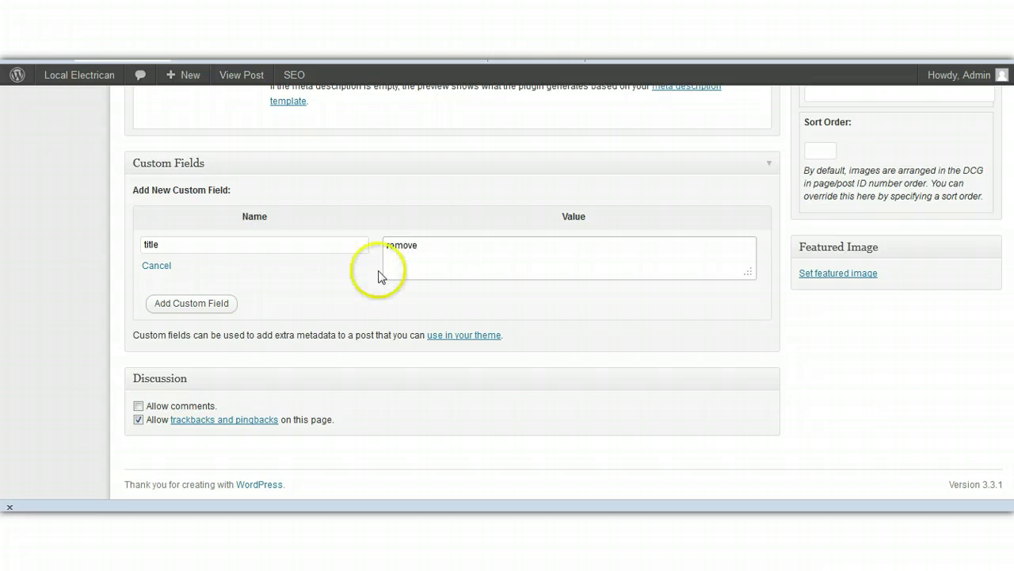
pyautogui.click(221, 302)
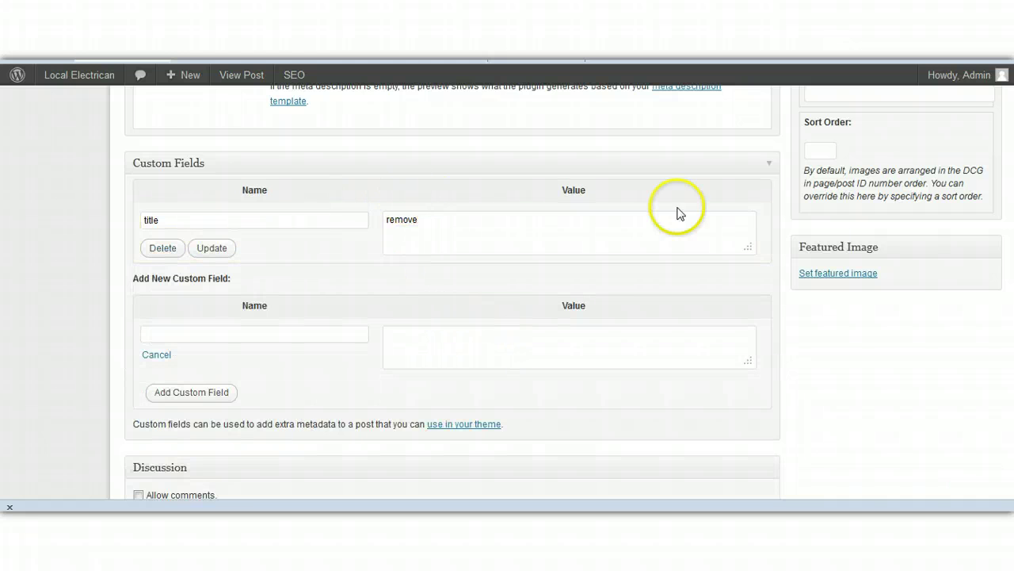
# Update the post with the restored custom field
pyautogui.scroll(10, 898, 219)
pyautogui.scroll(3, 974, 115)
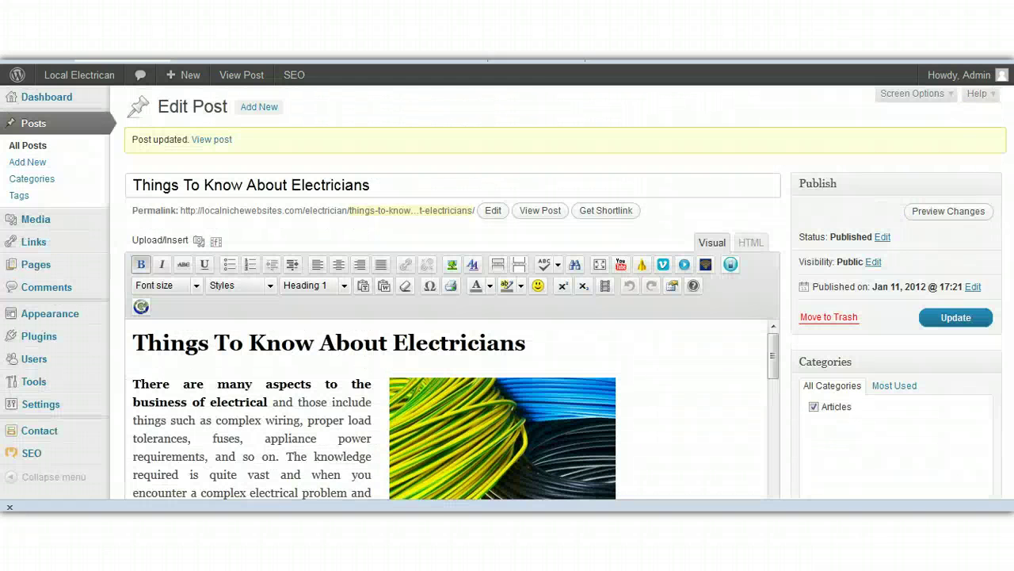
pyautogui.click(954, 315)
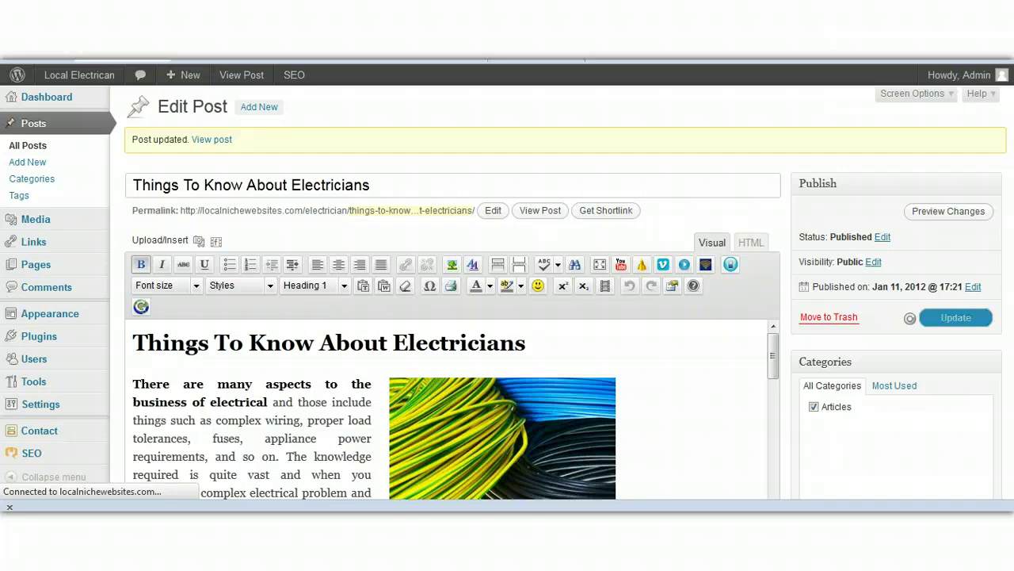